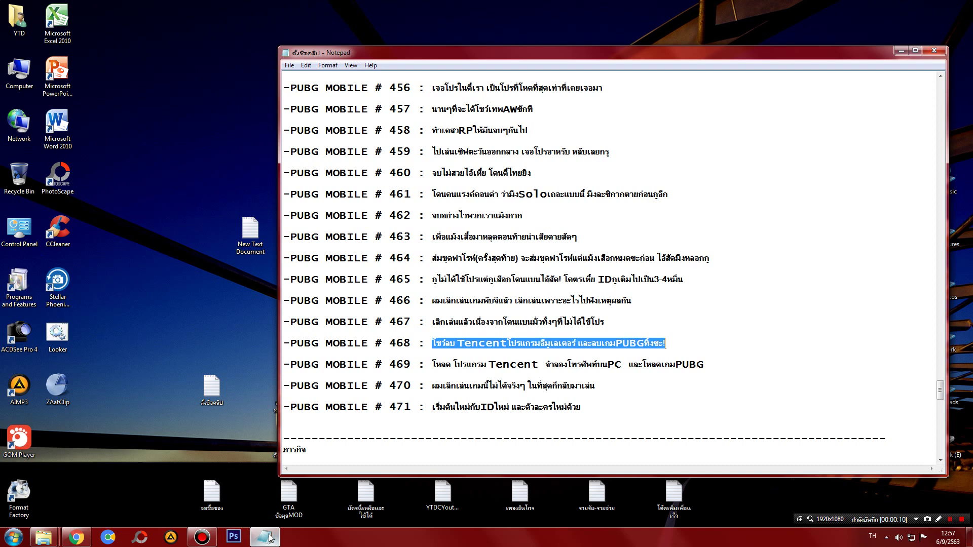
Step: Minimize the Notepad list of clip titles and launch Gameloop
click(265, 537)
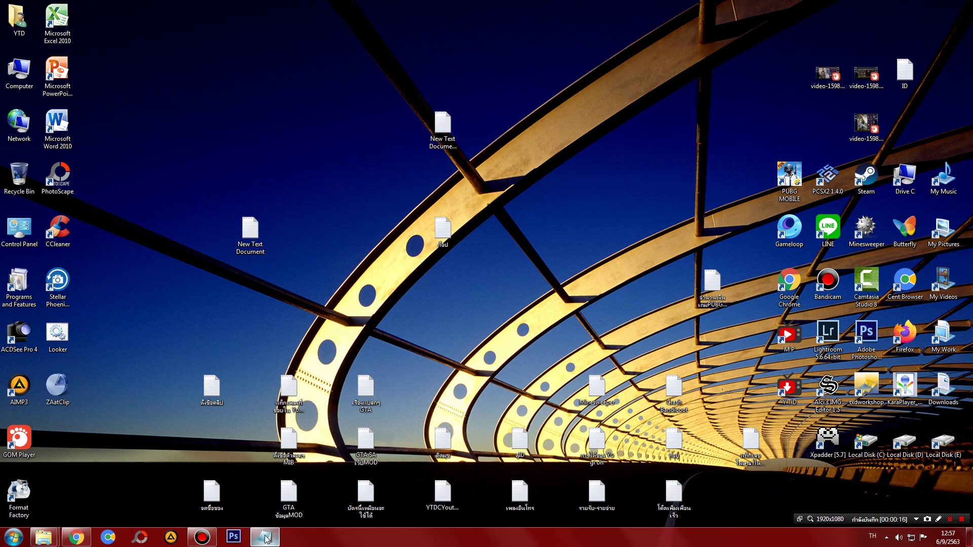
click(268, 537)
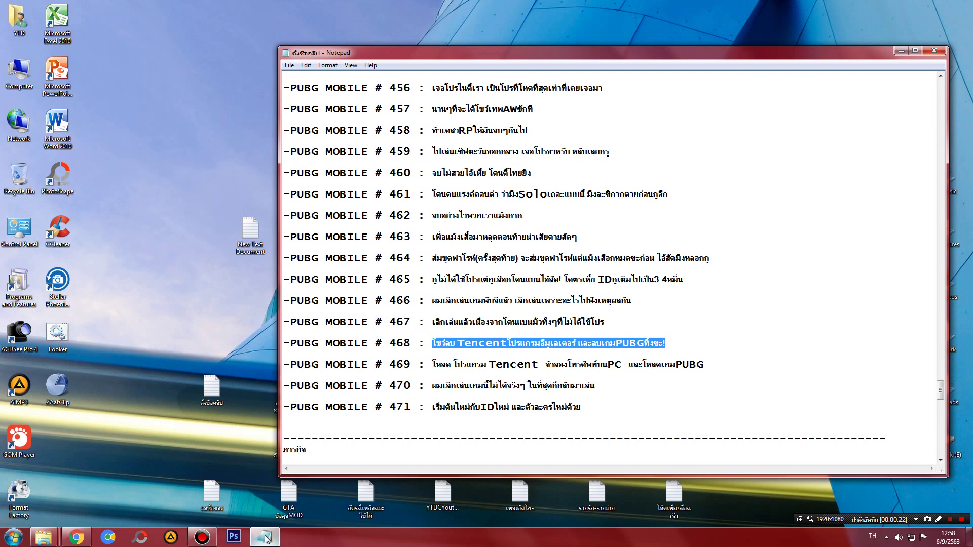
click(267, 538)
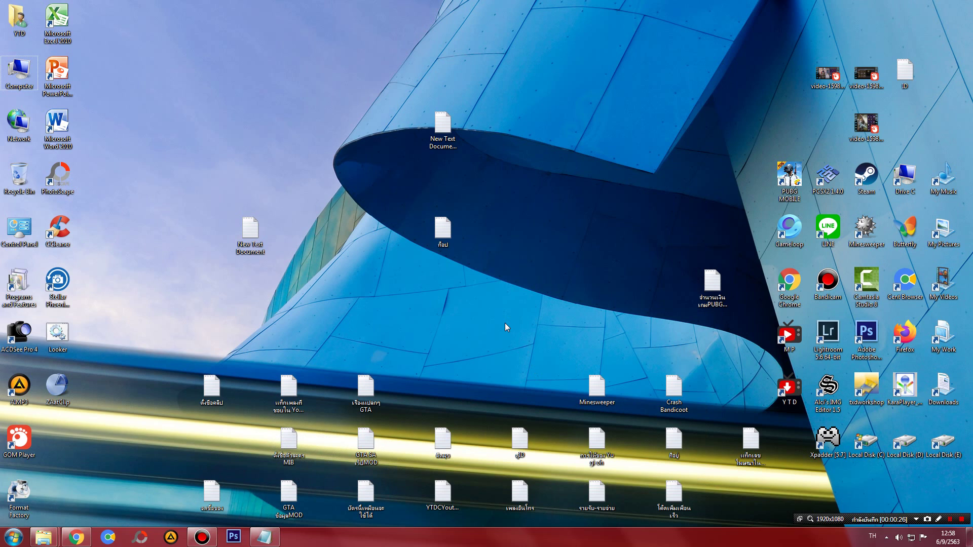
click(13, 537)
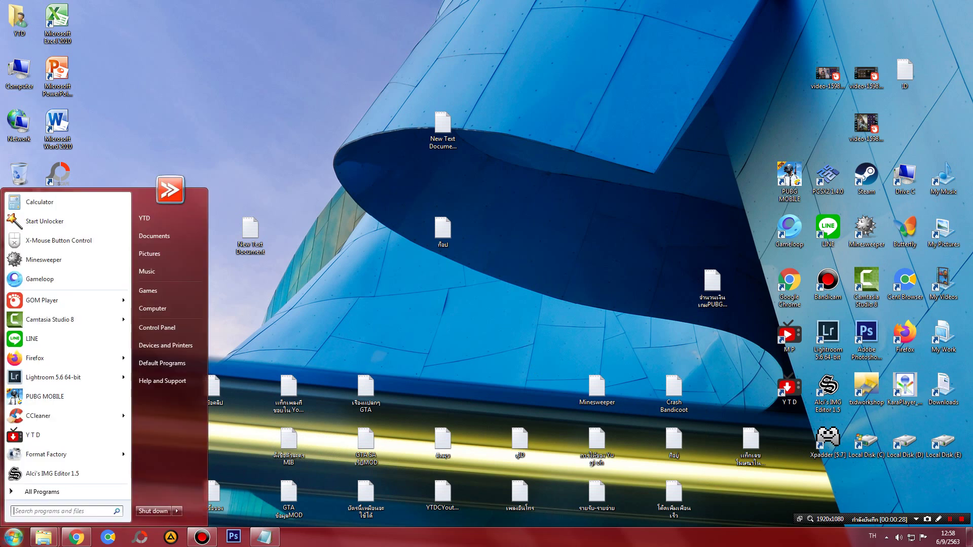
click(39, 279)
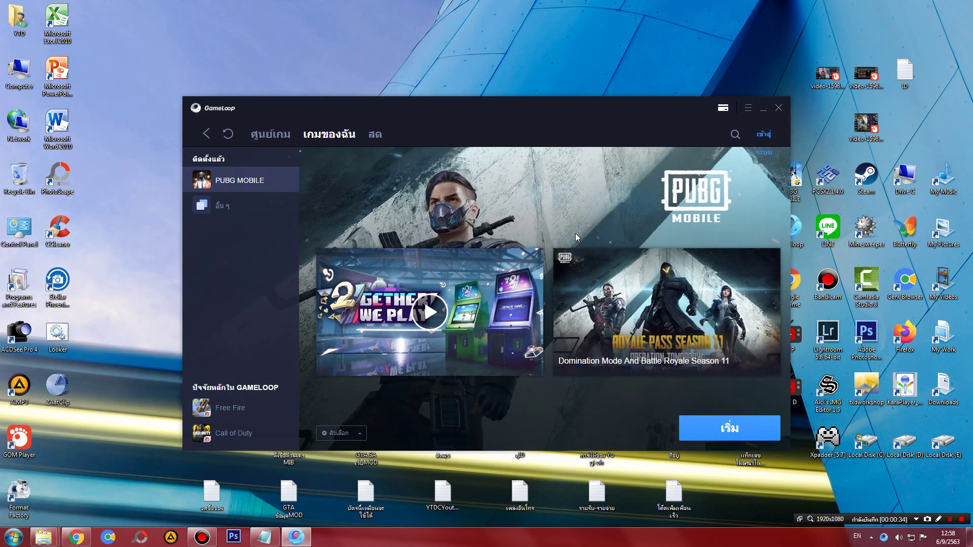
Step: Browse the game center catalogue from the recommended games through to the MMORPG and MORE CATEGORY sections
click(270, 134)
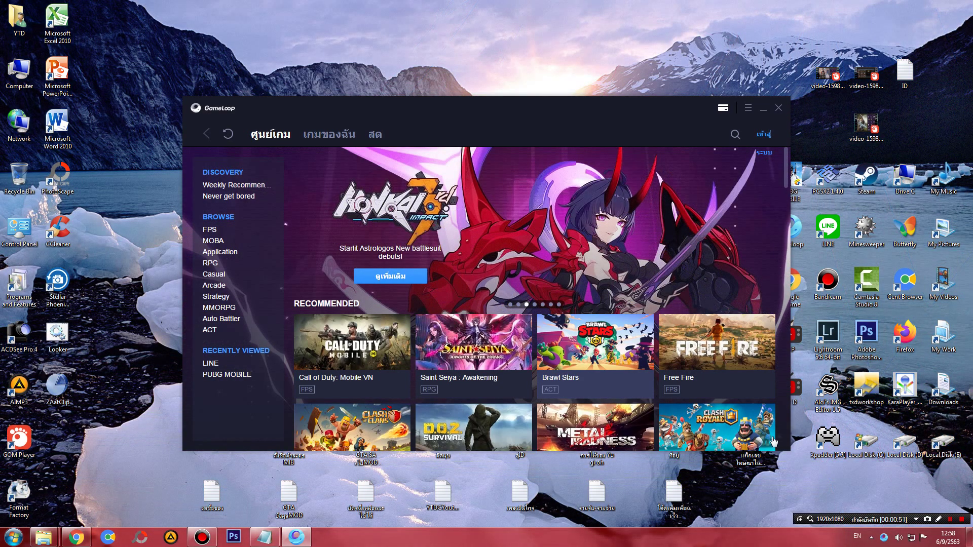
scroll(644, 338, down, 1)
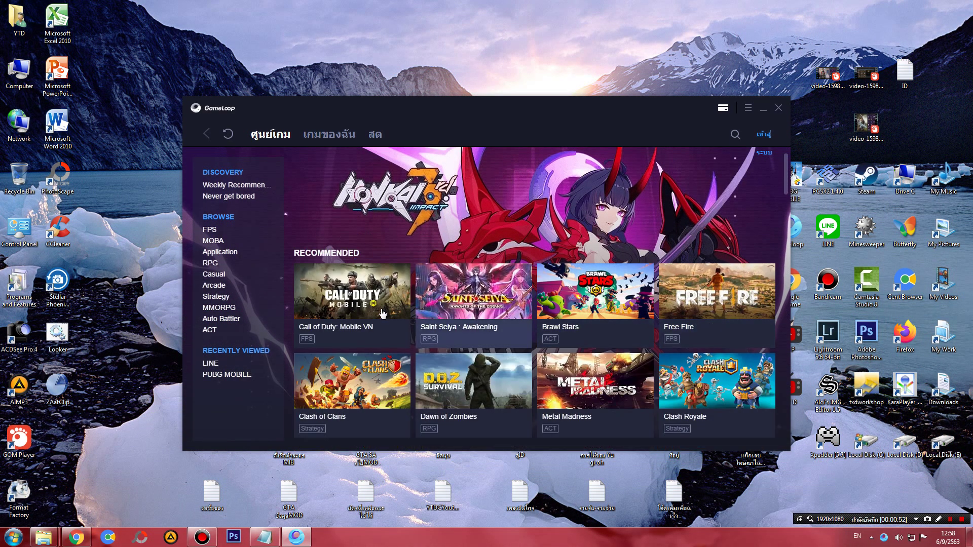
scroll(545, 338, down, 1)
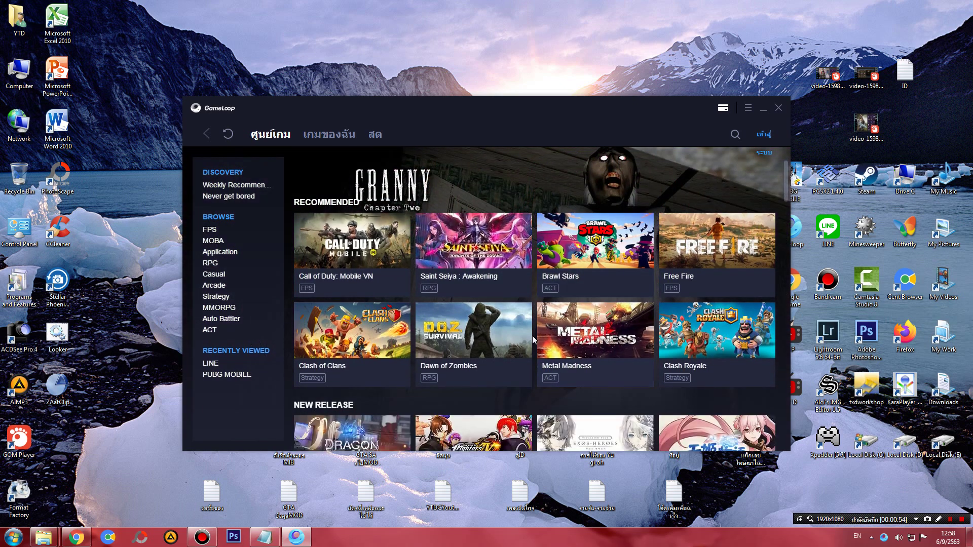
scroll(532, 336, down, 1)
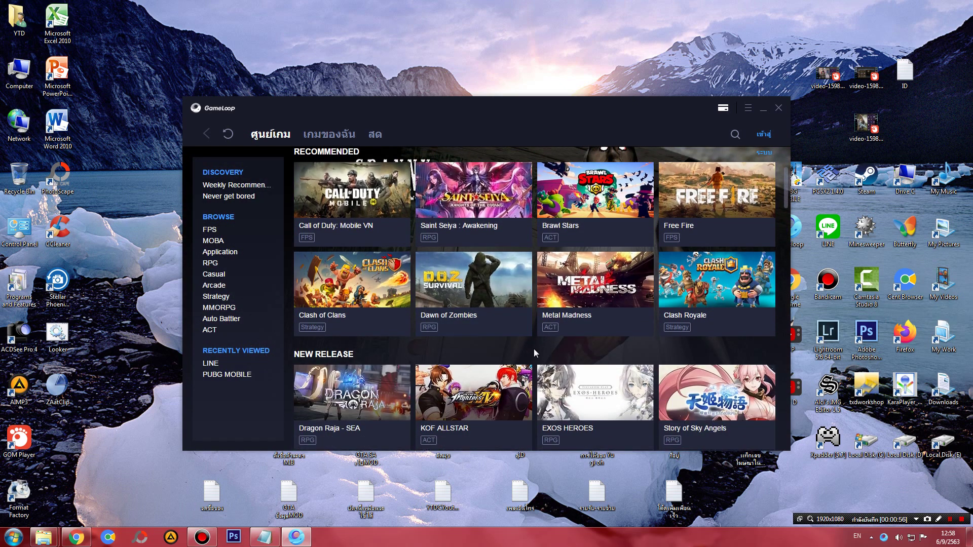
scroll(534, 348, down, 3)
scroll(534, 346, down, 15)
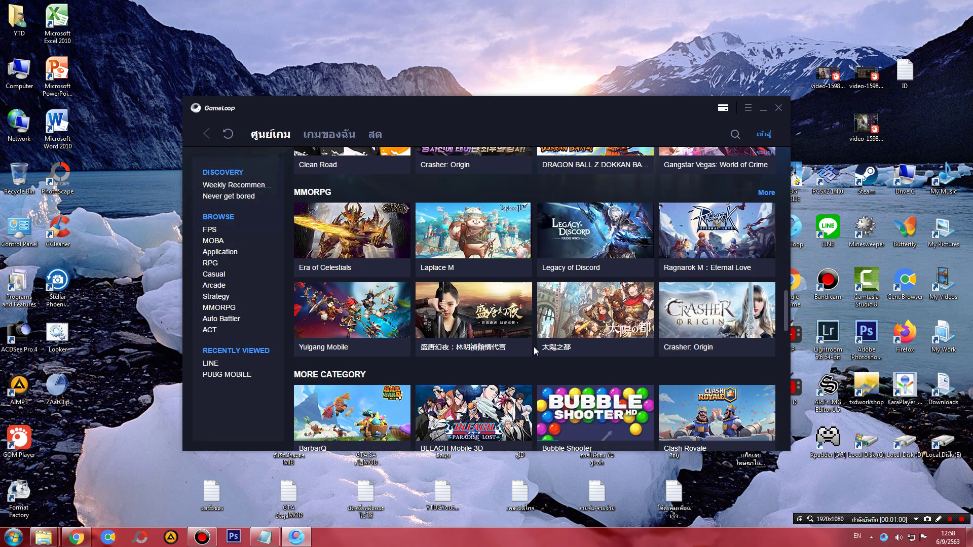
scroll(534, 347, up, 20)
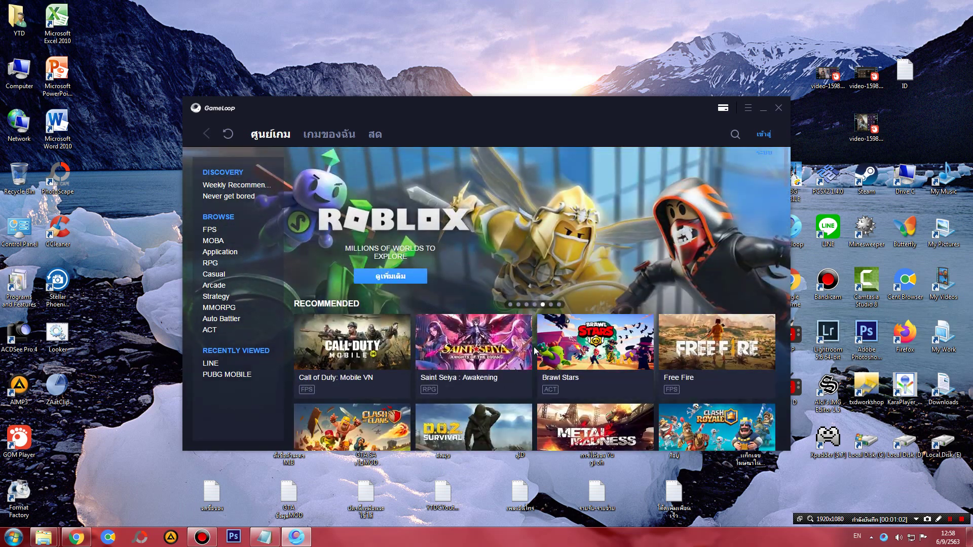
scroll(533, 347, down, 12)
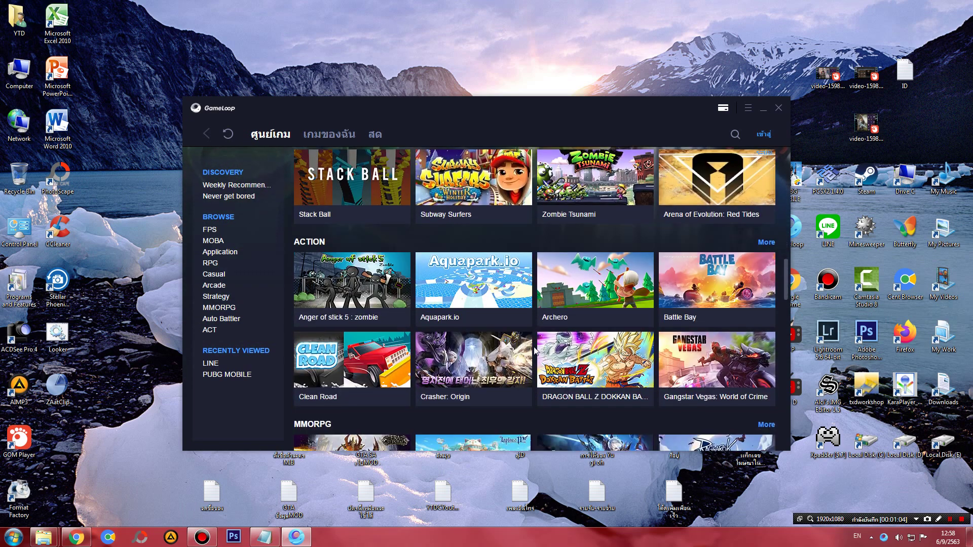
scroll(534, 347, down, 5)
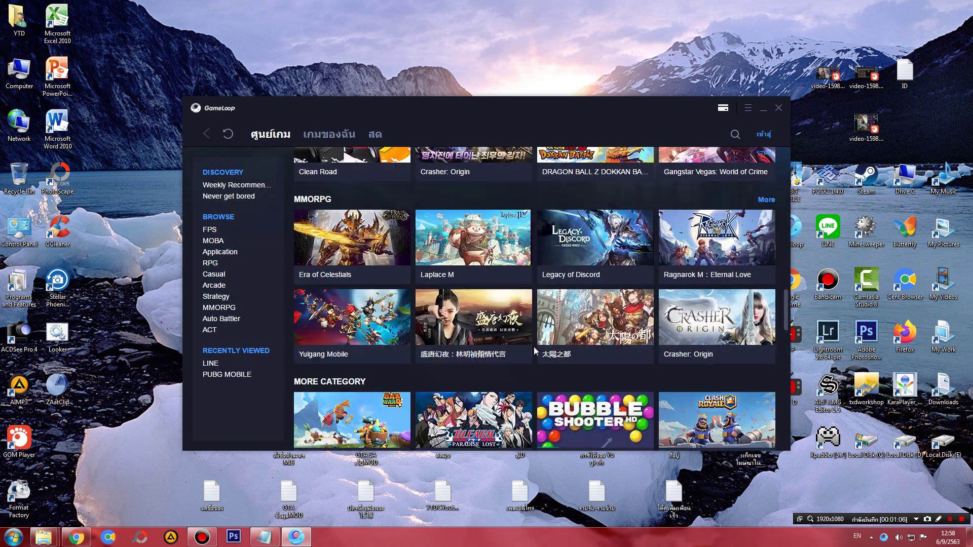
scroll(534, 346, up, 17)
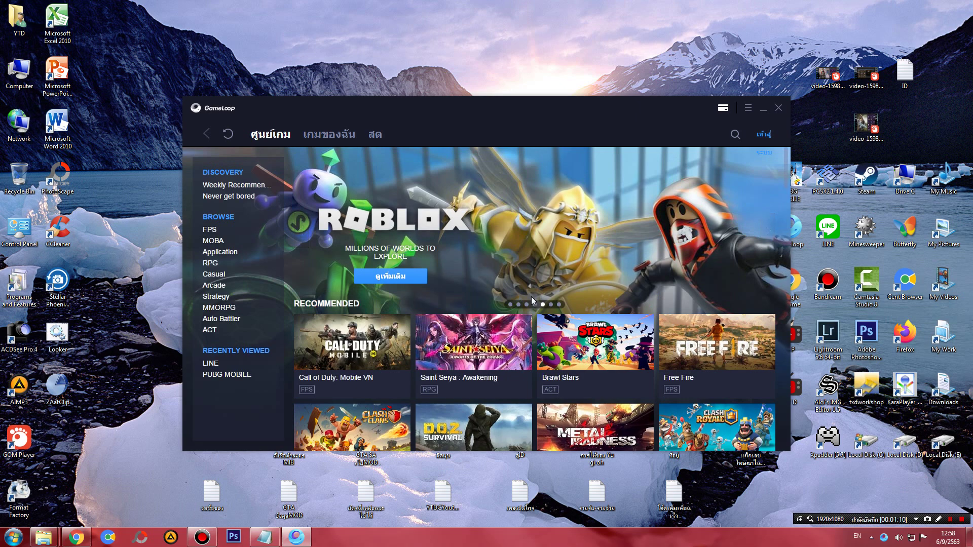
Step: Request the uninstallation of PUBG MOBILE from the installed games page, and cancel at the confirmation
click(329, 135)
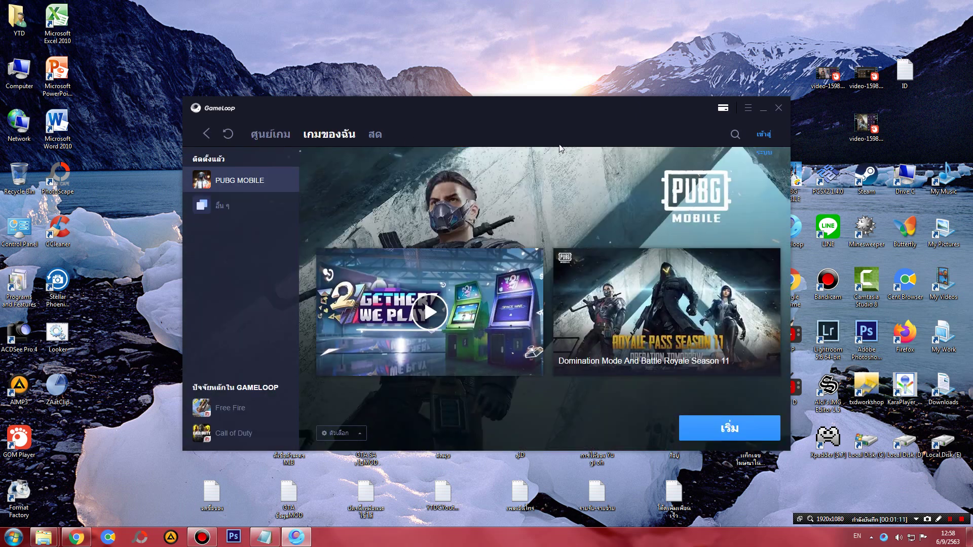
click(337, 434)
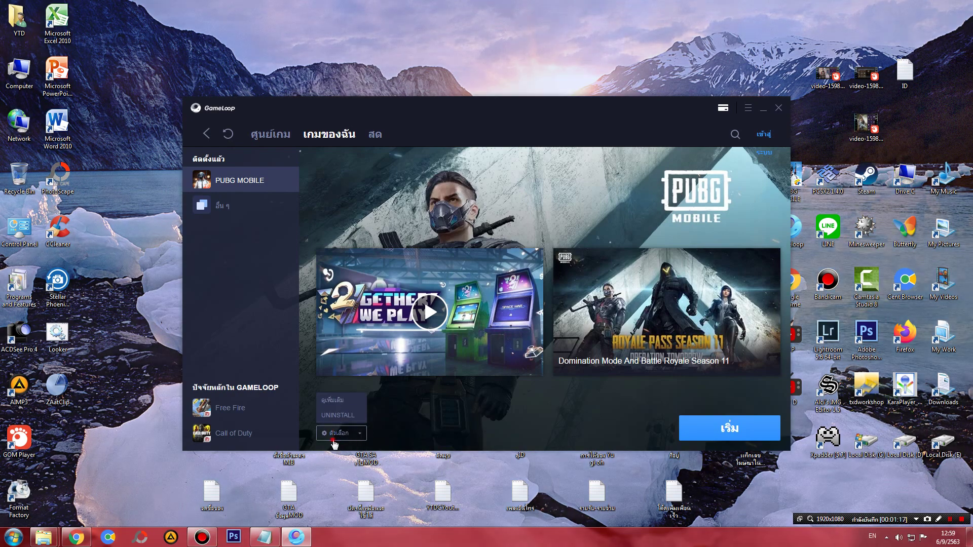
click(345, 432)
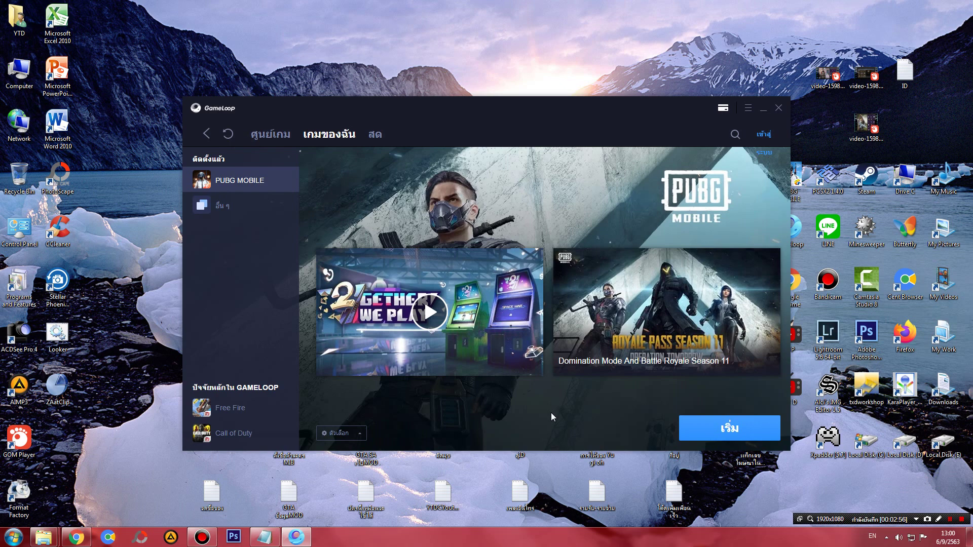
click(357, 434)
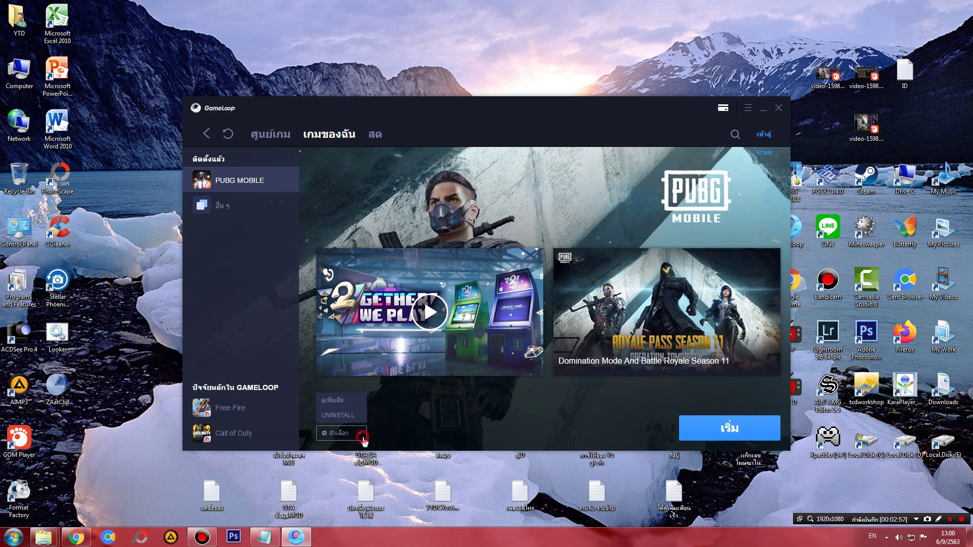
click(345, 417)
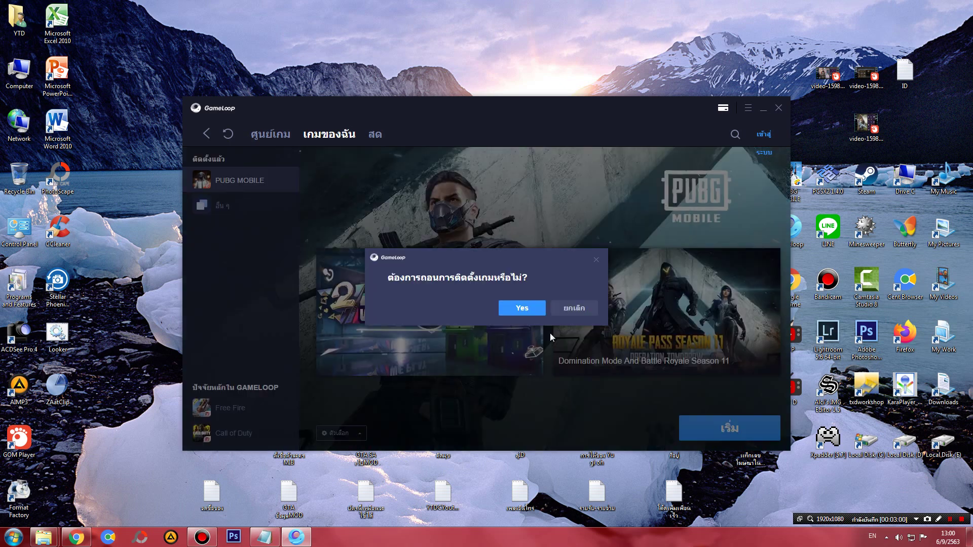
click(574, 308)
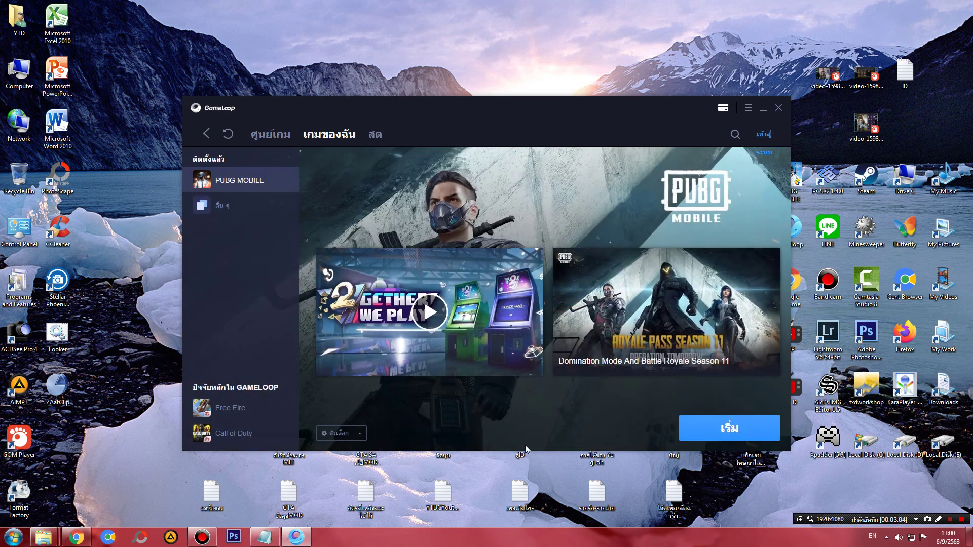
Step: Compare the game center page with the page of installed games, ending on PUBG MOBILE's page
mouse_move(412, 111)
mouse_down()
mouse_move(399, 126)
mouse_move(411, 136)
mouse_move(408, 118)
mouse_up()
click(279, 145)
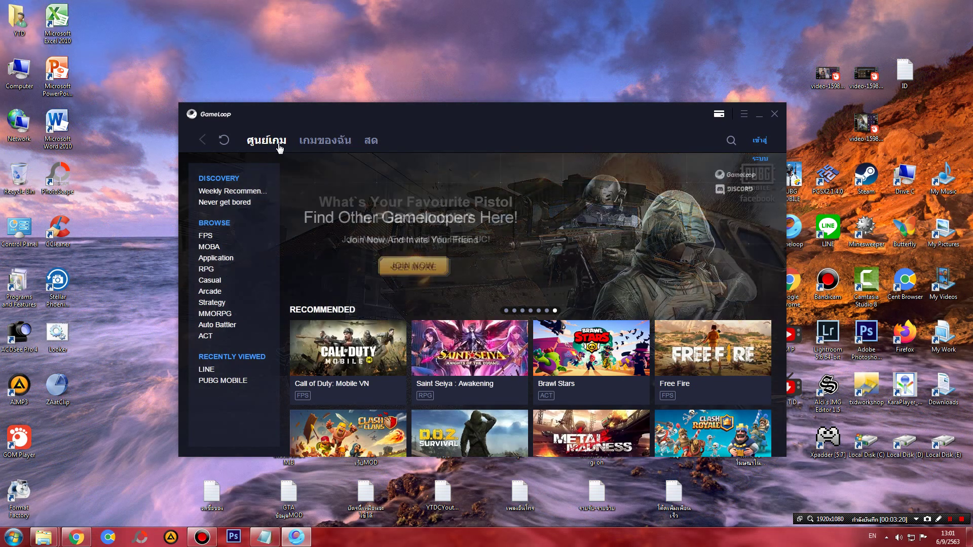
click(324, 144)
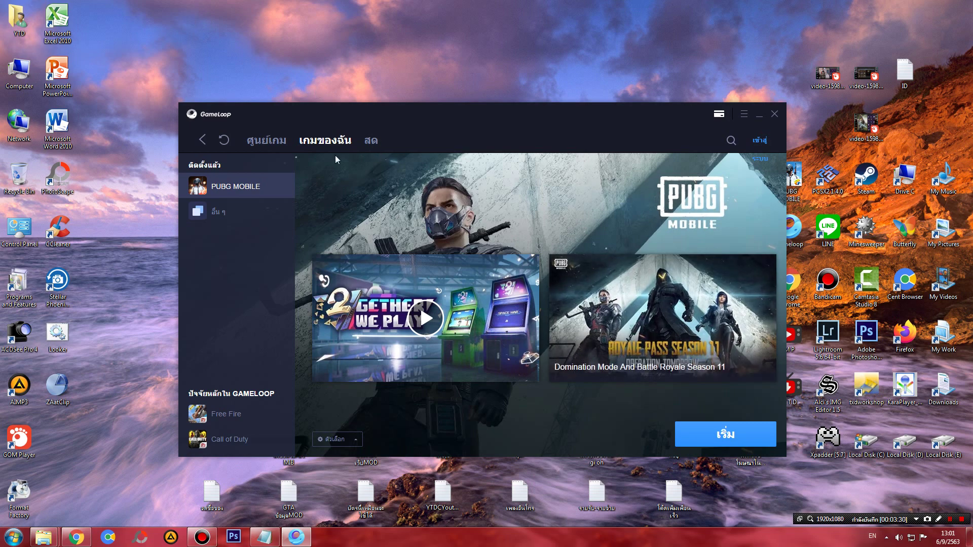
click(277, 142)
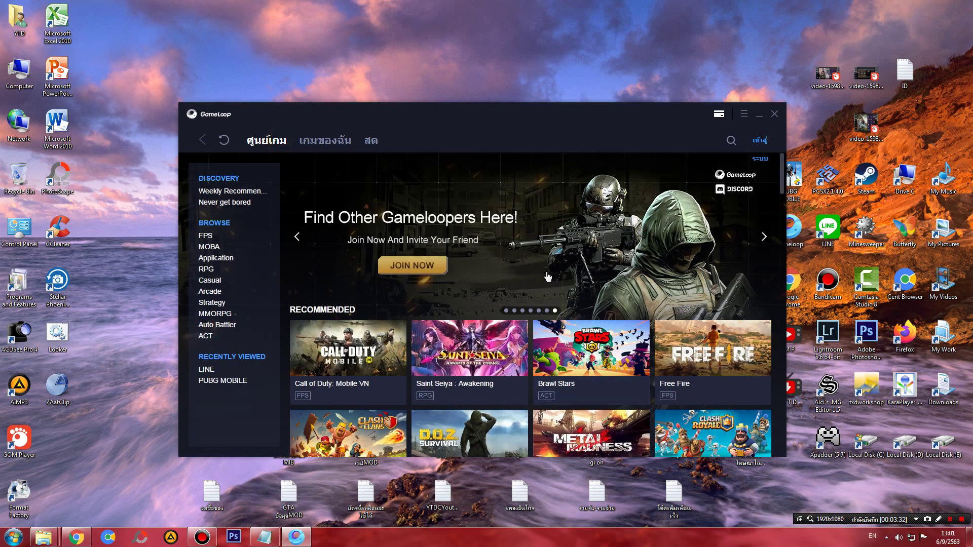
scroll(547, 283, down, 1)
scroll(567, 274, up, 1)
click(329, 142)
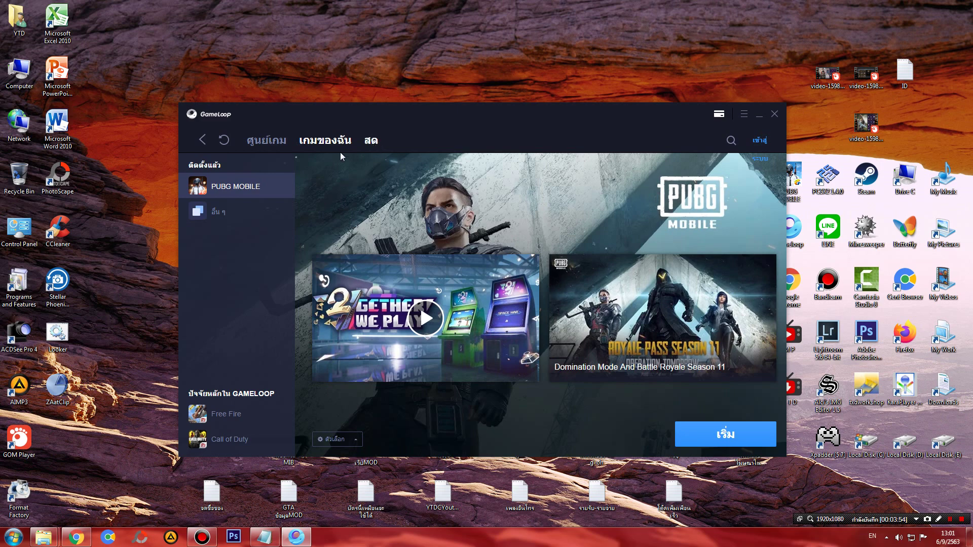
click(284, 147)
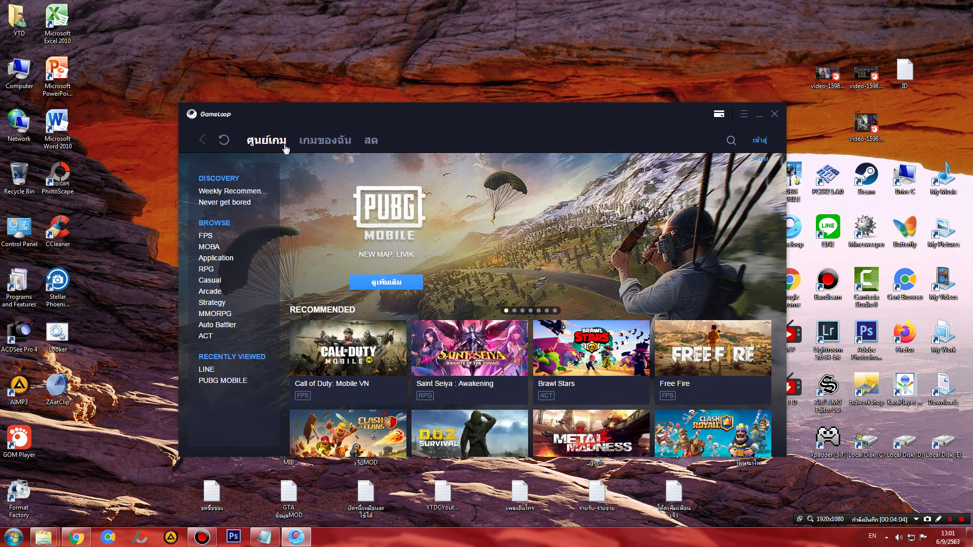
click(325, 140)
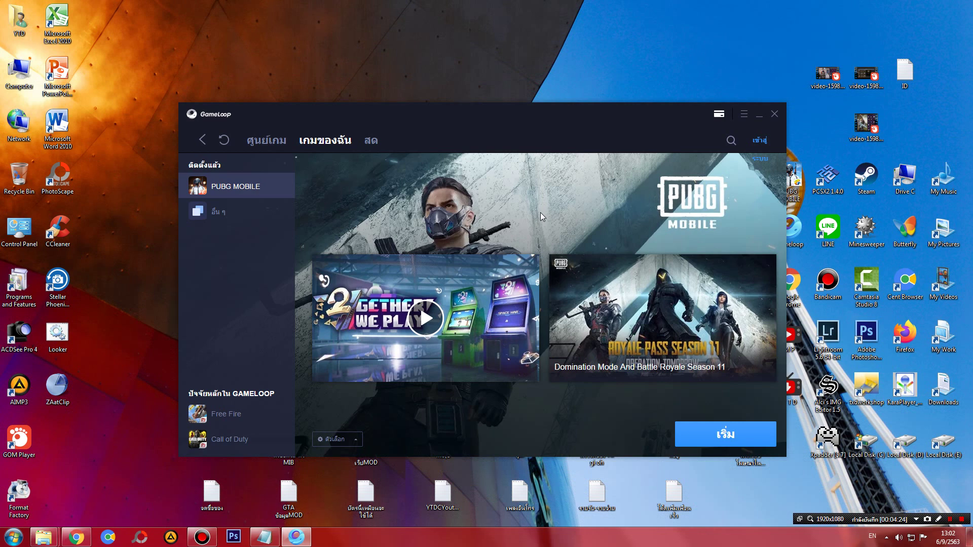
Step: Examine the options offered for the installed PUBG MOBILE game, including UNINSTALL, without choosing any
click(348, 438)
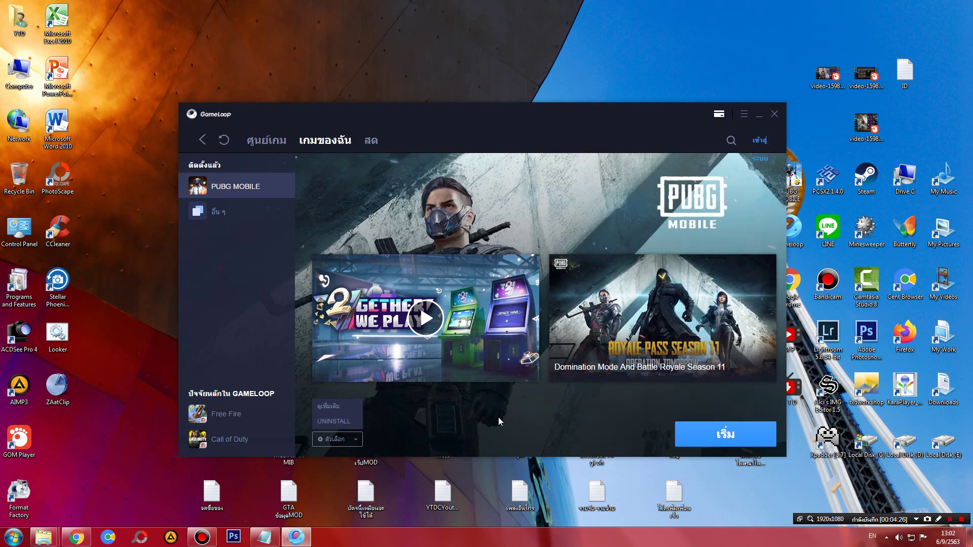
click(516, 420)
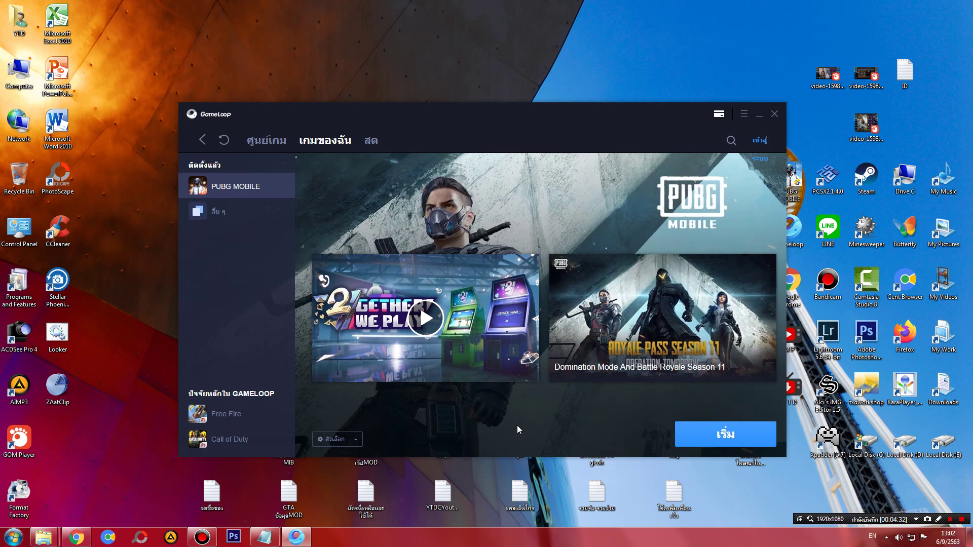
click(336, 439)
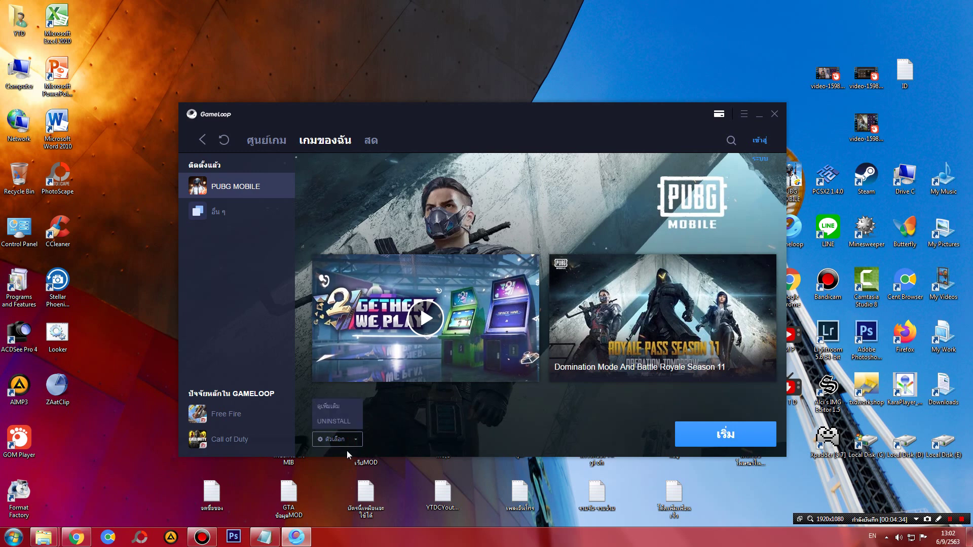
click(335, 444)
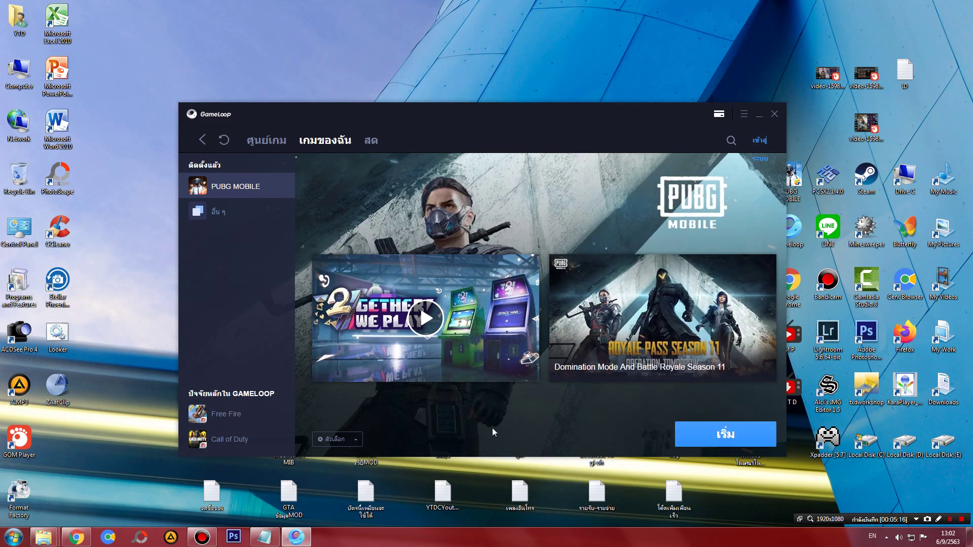
click(335, 439)
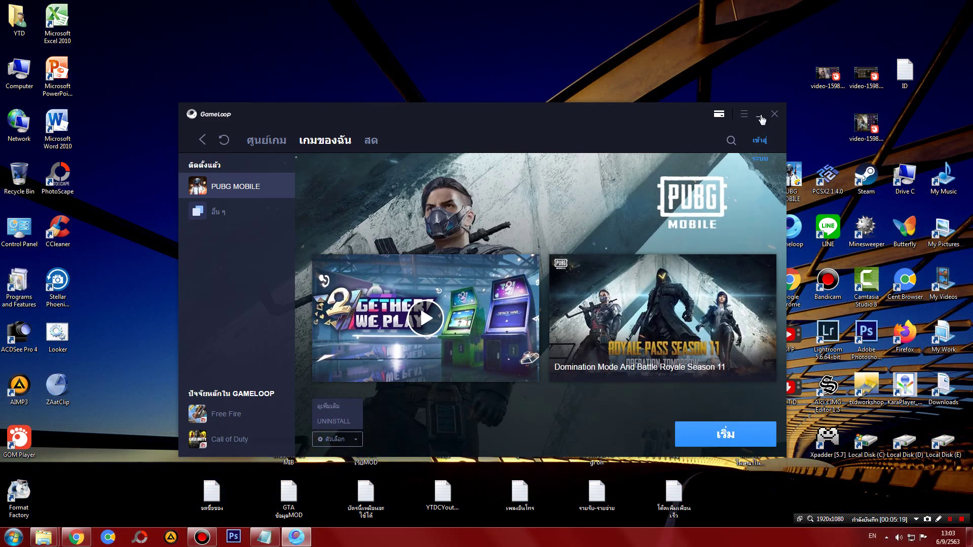
click(343, 444)
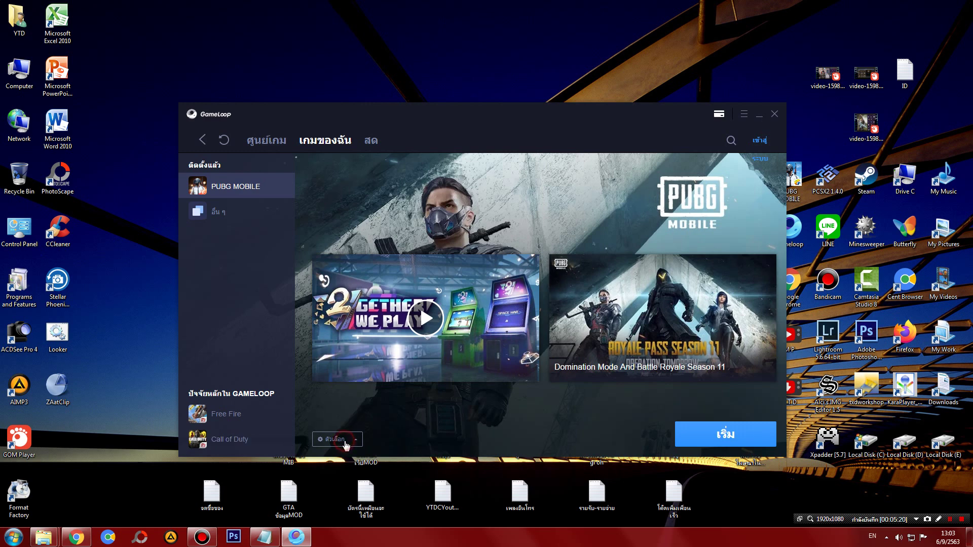
click(337, 439)
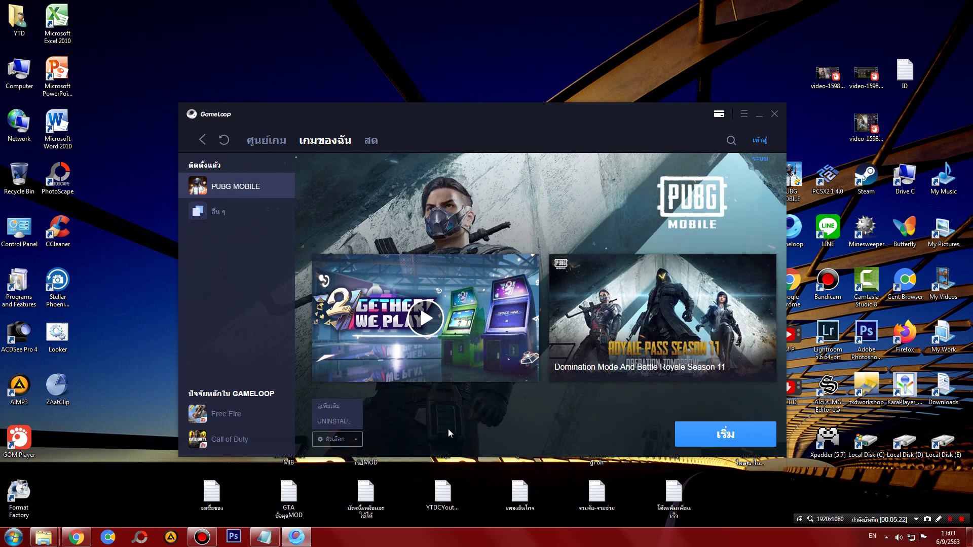
click(460, 418)
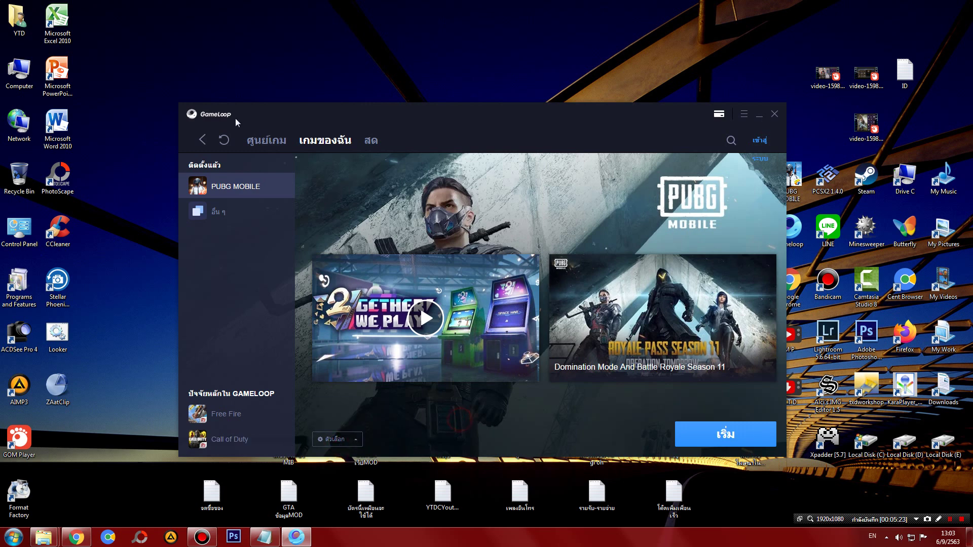
Step: Close the GameLoop window and show the hidden notification area icons
click(774, 114)
click(886, 537)
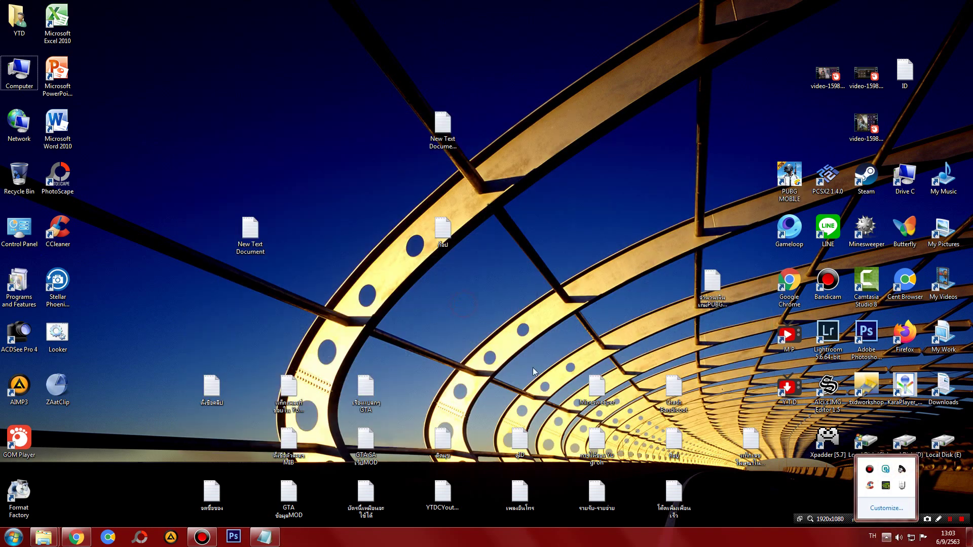
Step: Open Programs and Features and show the Uninstall/Change option for Gameloop without running it
click(146, 371)
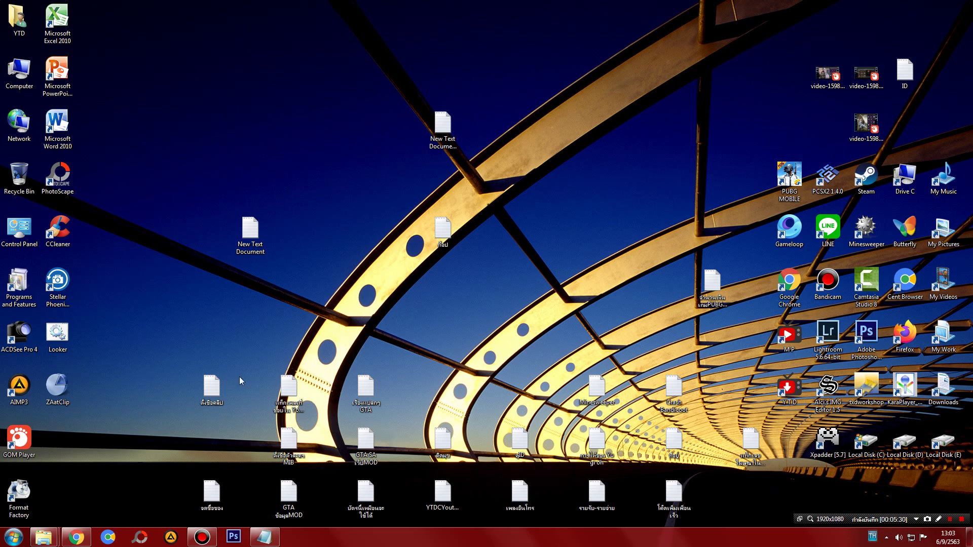
double_click(25, 285)
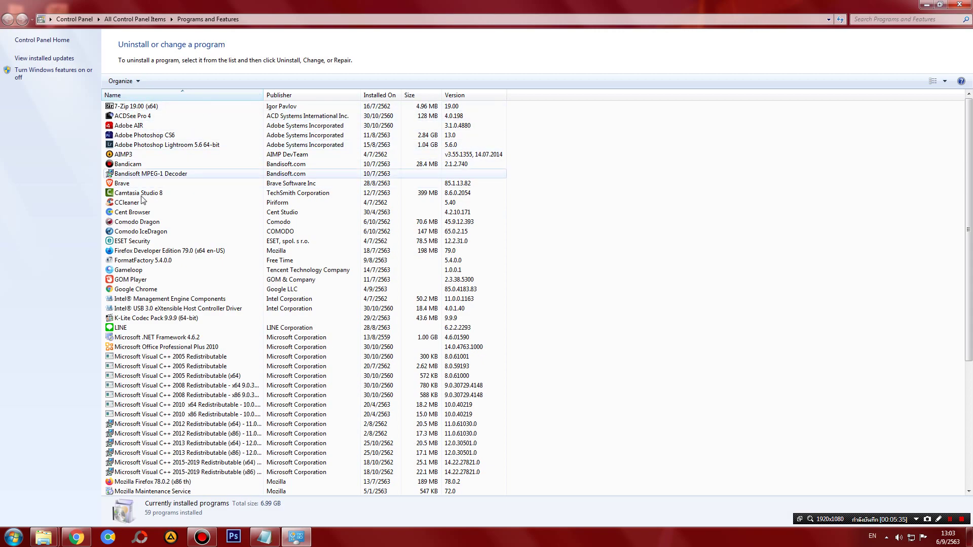
click(130, 251)
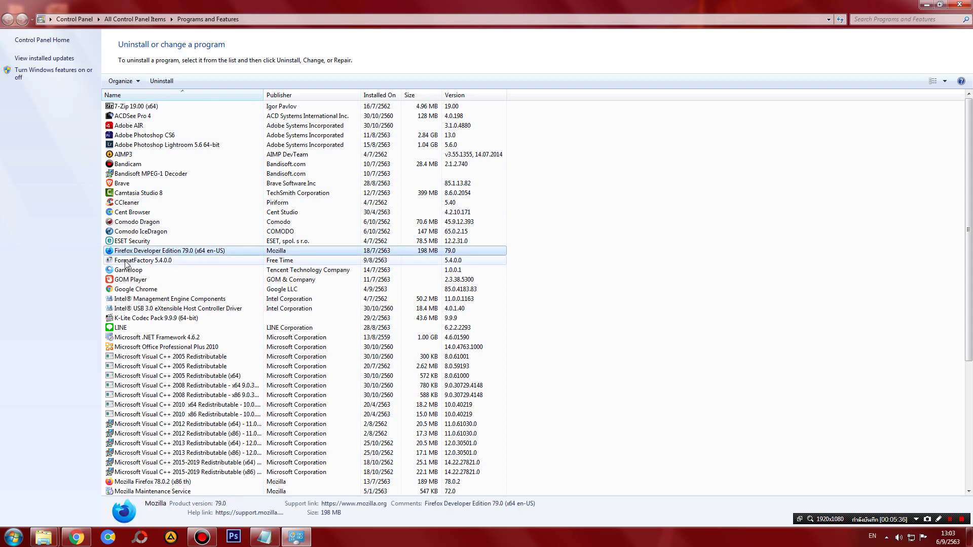
click(124, 269)
right_click(122, 270)
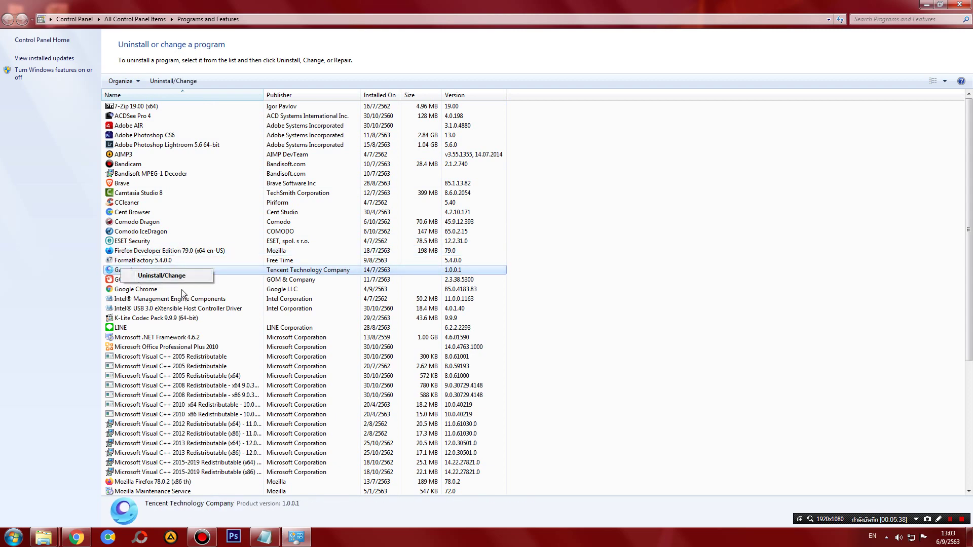
click(59, 328)
Step: Bring up the Bandicam folder window and close all open Windows Explorer windows
click(35, 534)
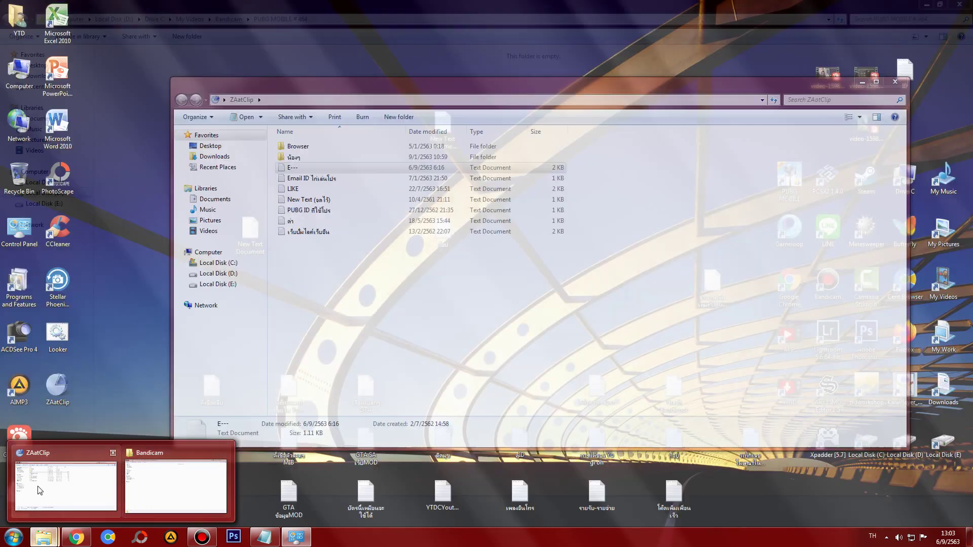
click(38, 488)
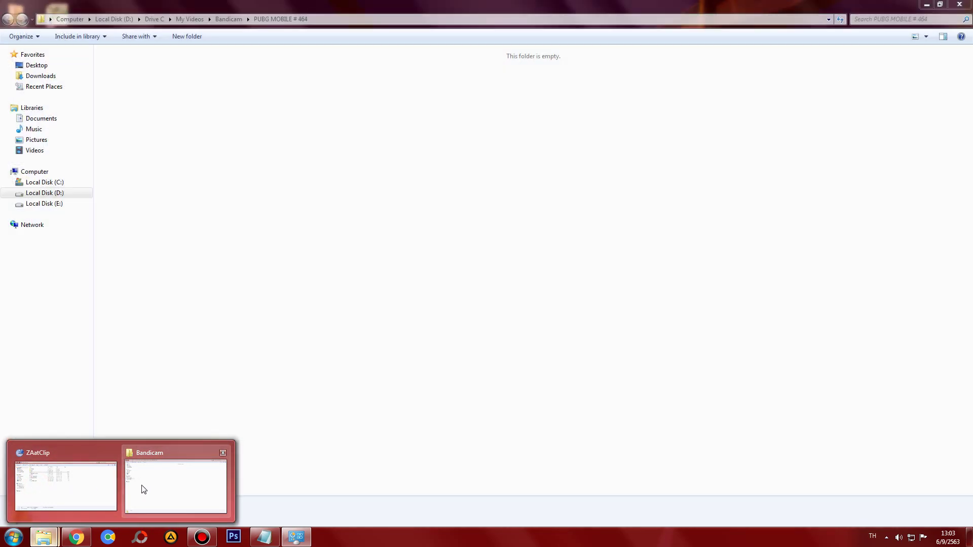
click(142, 489)
key(alt+Up)
right_click(44, 537)
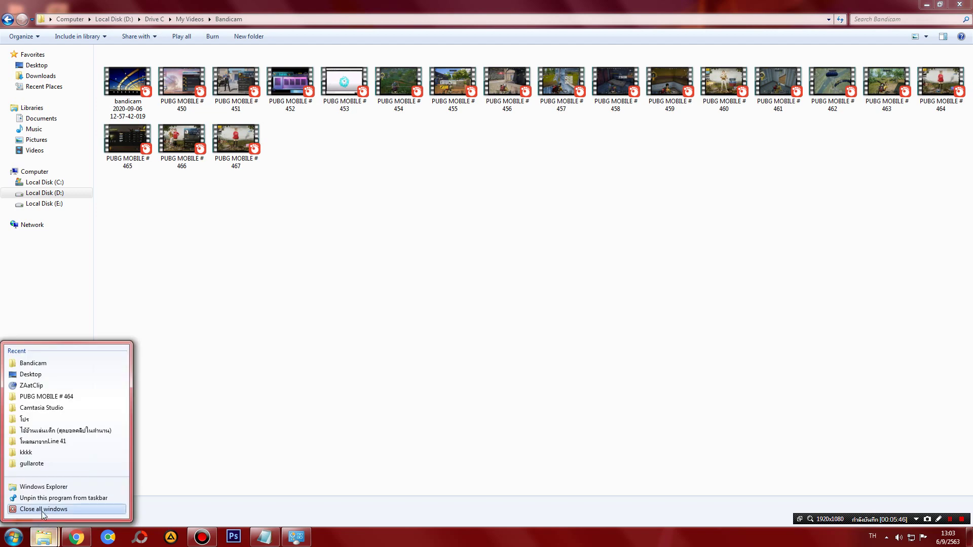
click(43, 513)
Step: Open Local Disk (E:) from the Computer window
key(super)
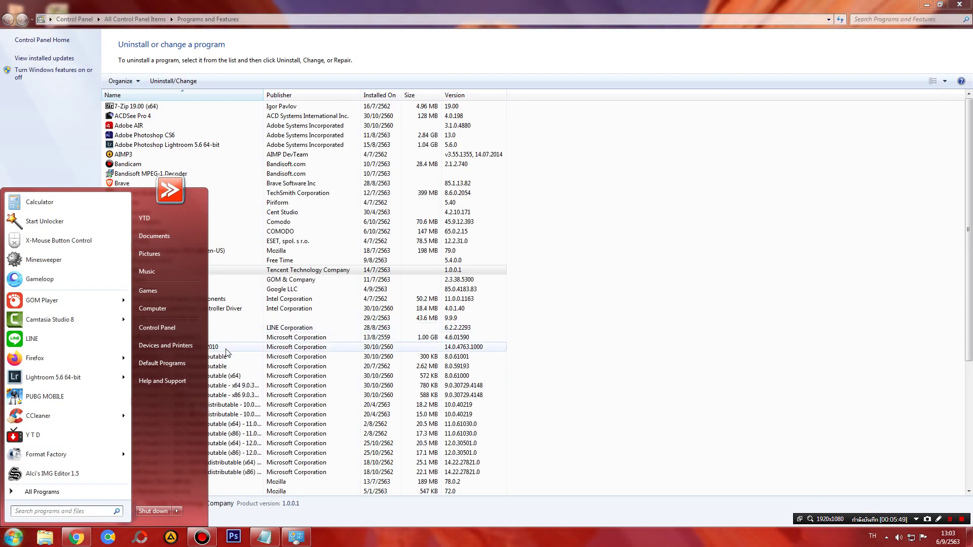
click(161, 309)
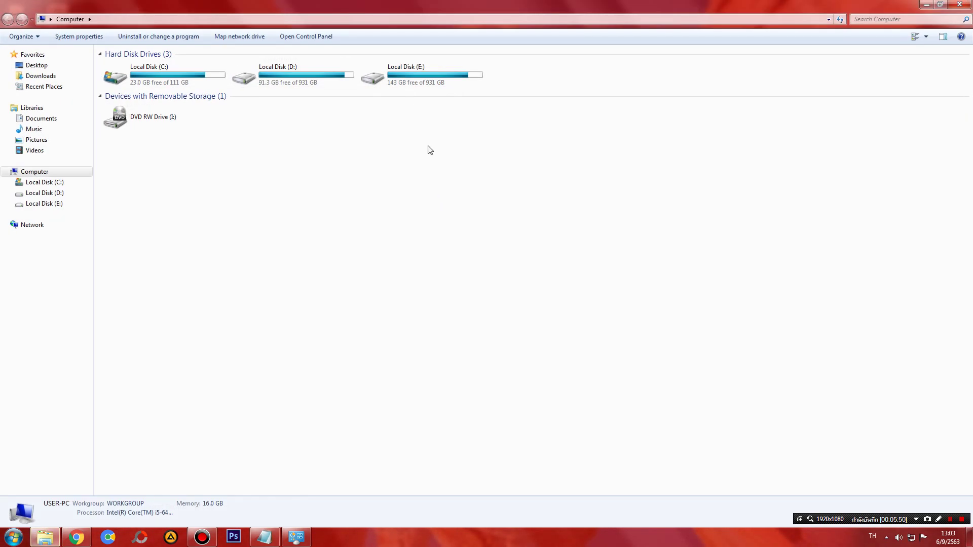
double_click(440, 73)
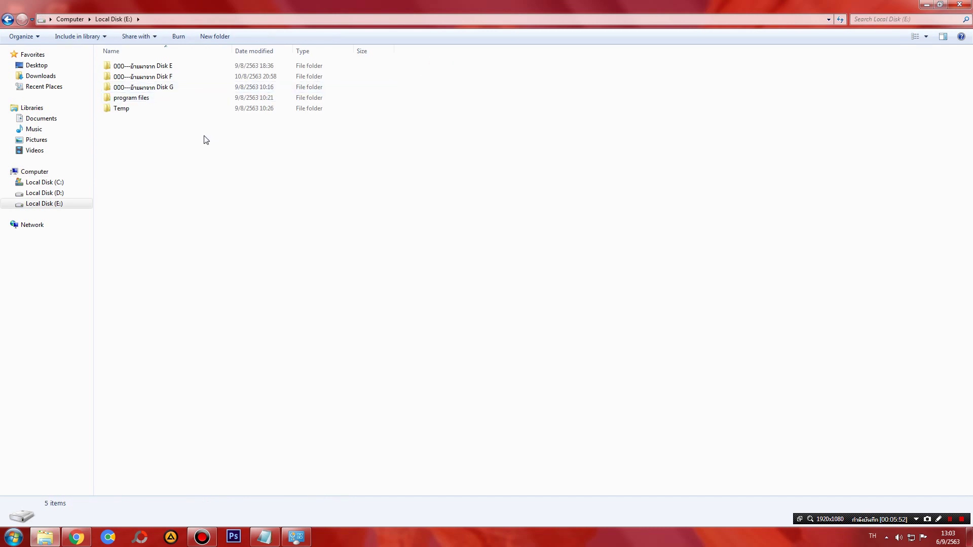
Step: Check the combined size of the program files and Temp folders in their properties, and close the dialog
drag(141, 145, 121, 98)
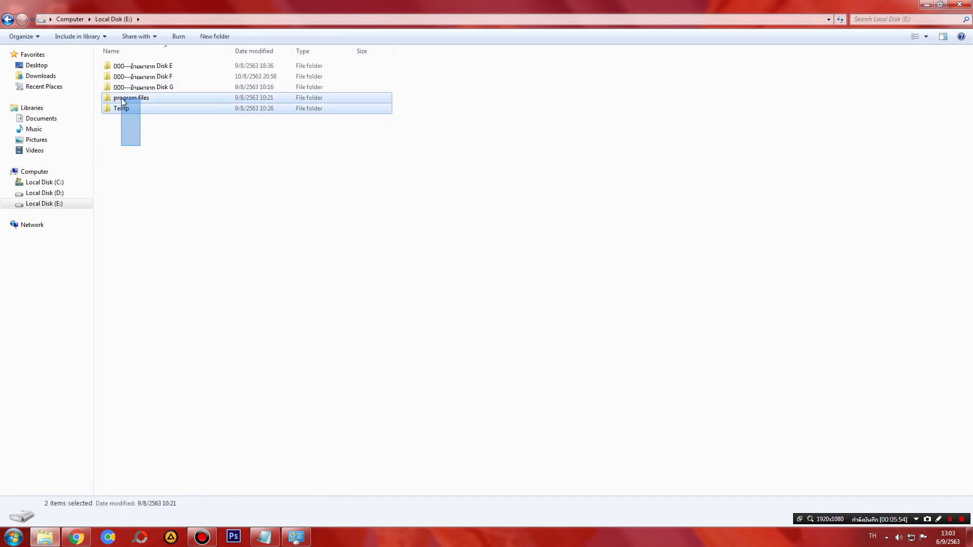
click(138, 143)
drag(158, 158, 131, 98)
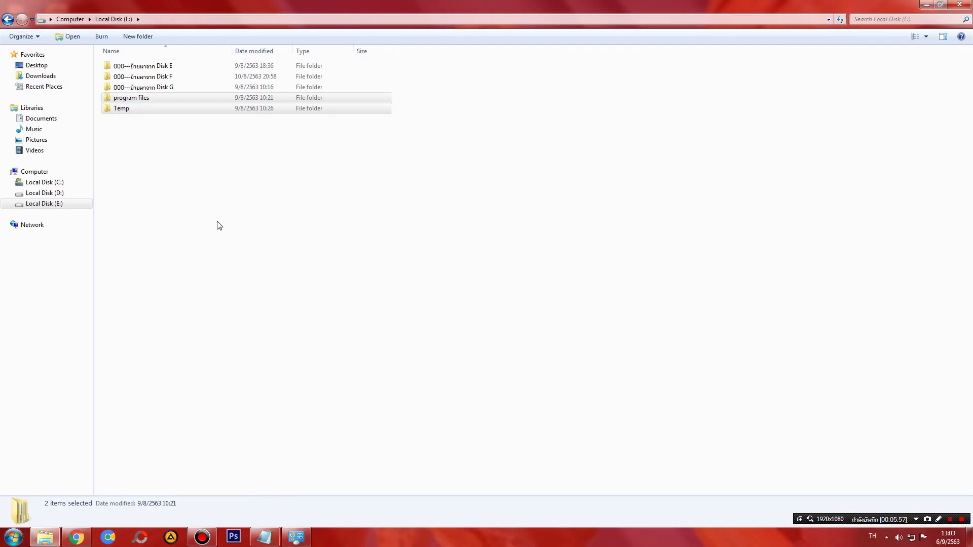
click(175, 174)
drag(163, 152, 128, 100)
right_click(129, 99)
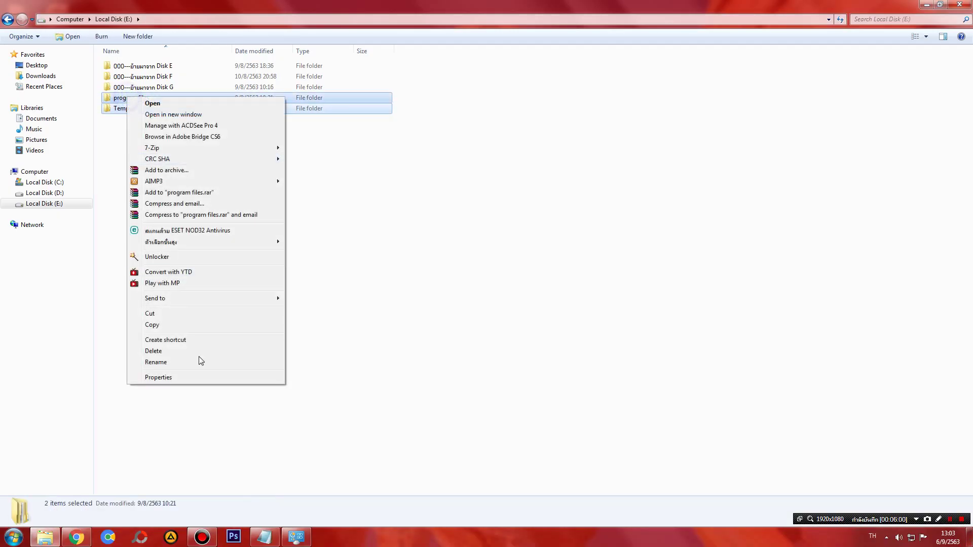
click(198, 376)
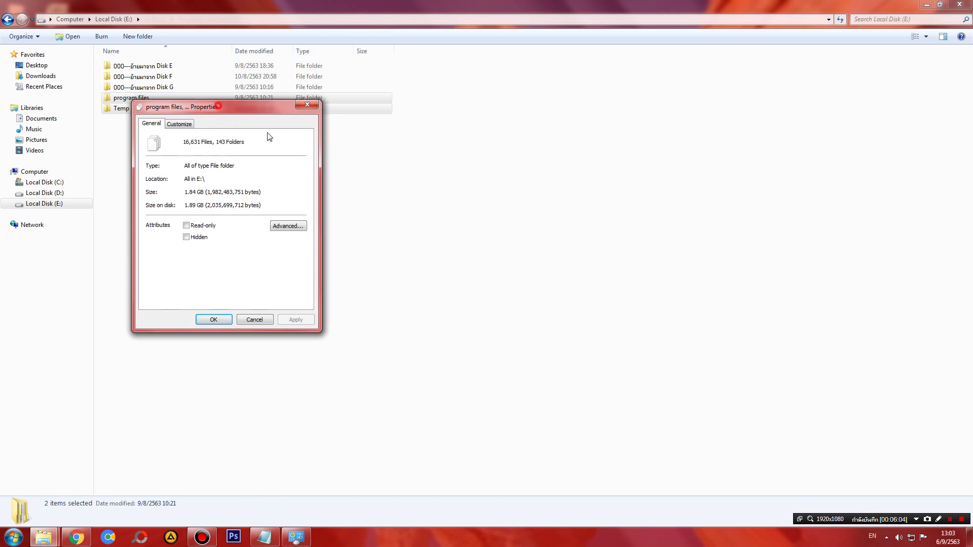
drag(220, 103, 360, 148)
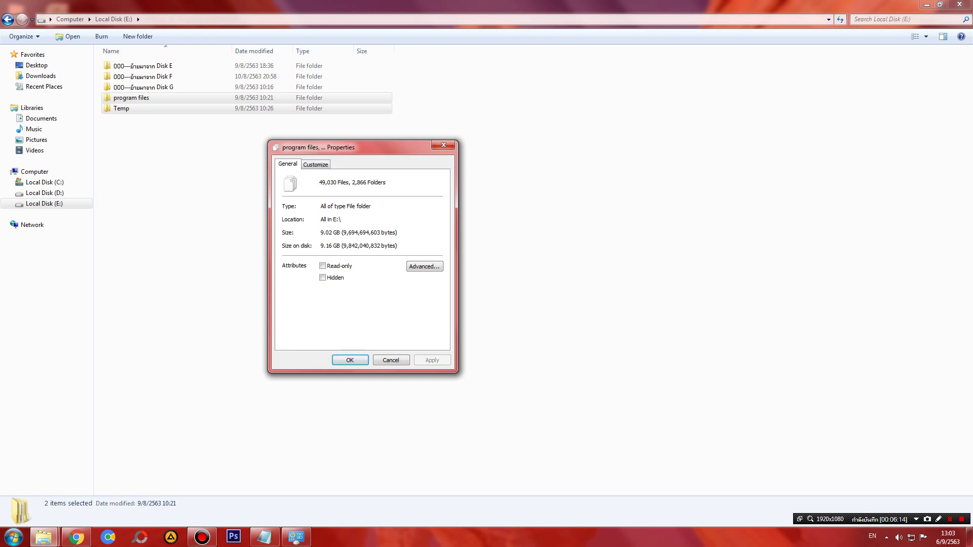
click(443, 147)
Step: Start GameLoop and show the options for PUBG MOBILE on the installed games page
click(14, 538)
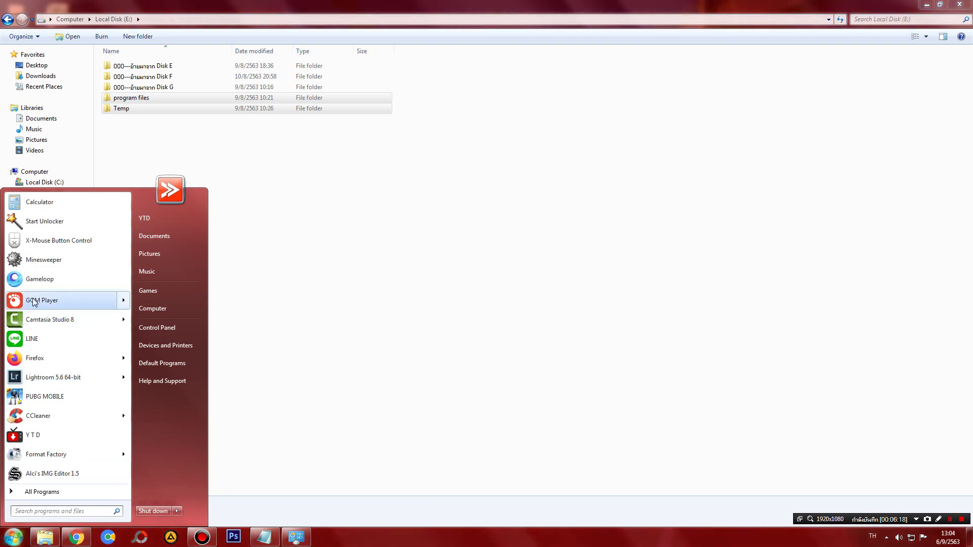
click(32, 280)
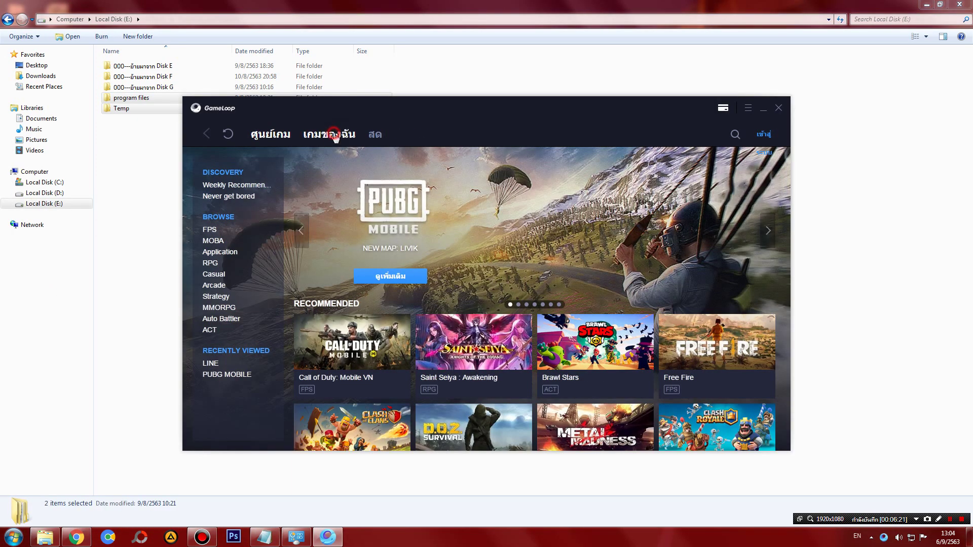
click(332, 136)
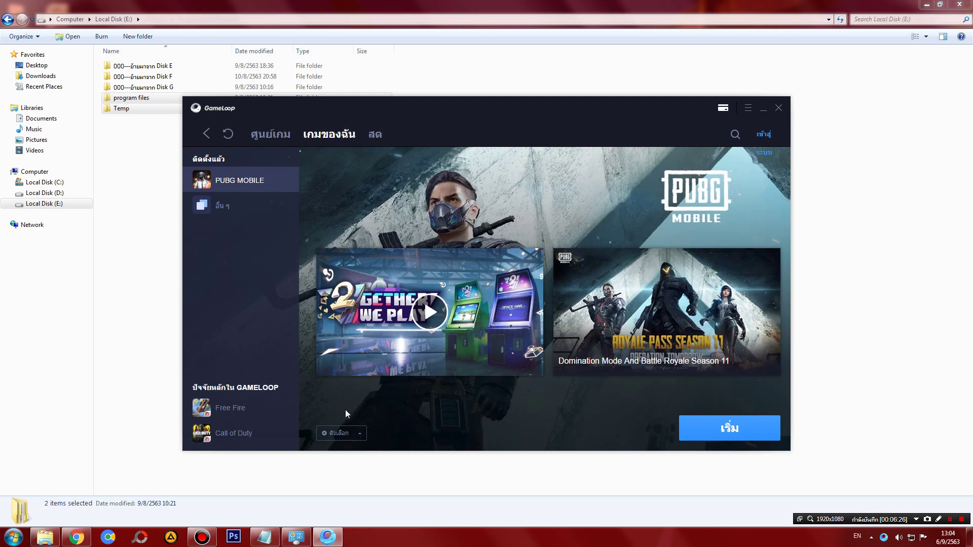
click(339, 433)
click(341, 435)
click(340, 433)
Step: Compare the game center page with the installed games page, ending on the game center
click(268, 144)
click(312, 133)
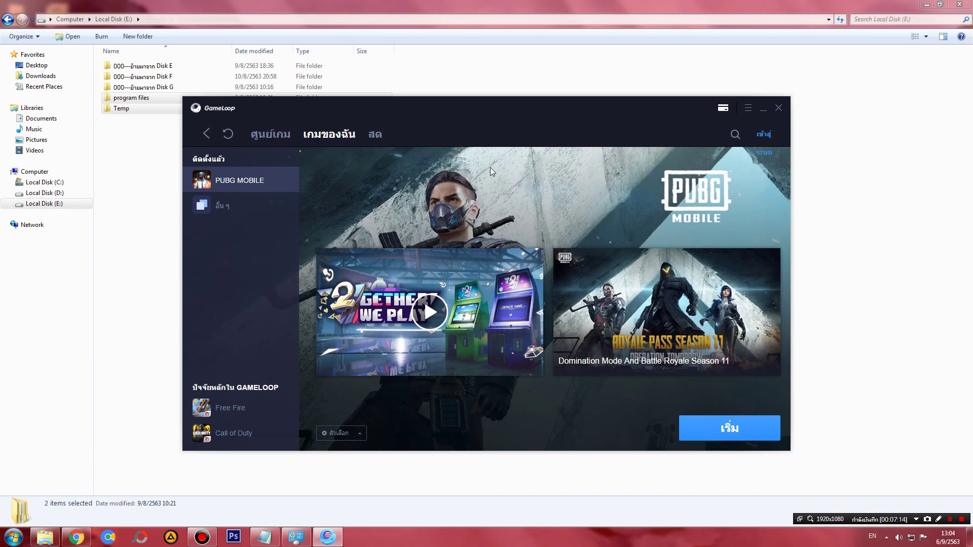
click(282, 136)
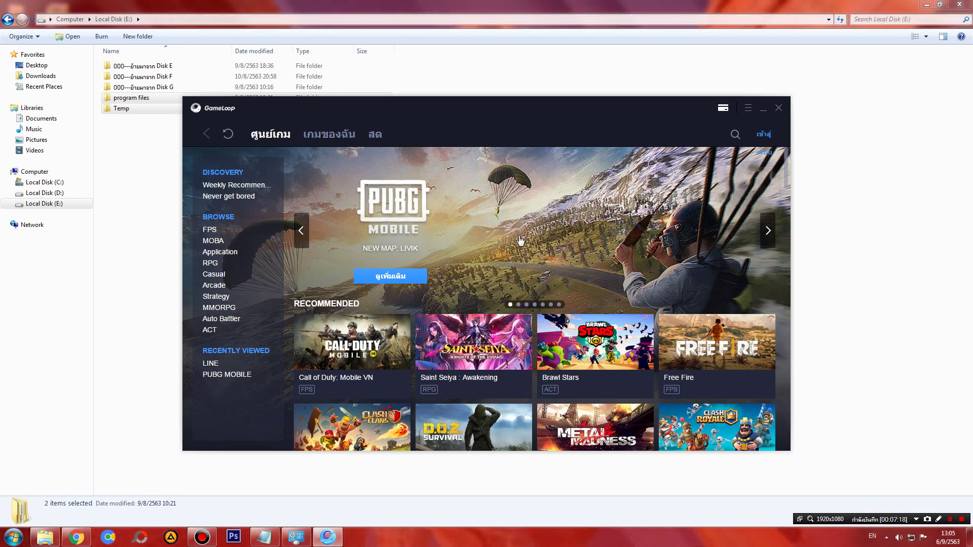
scroll(528, 247, down, 1)
scroll(528, 242, up, 1)
click(329, 135)
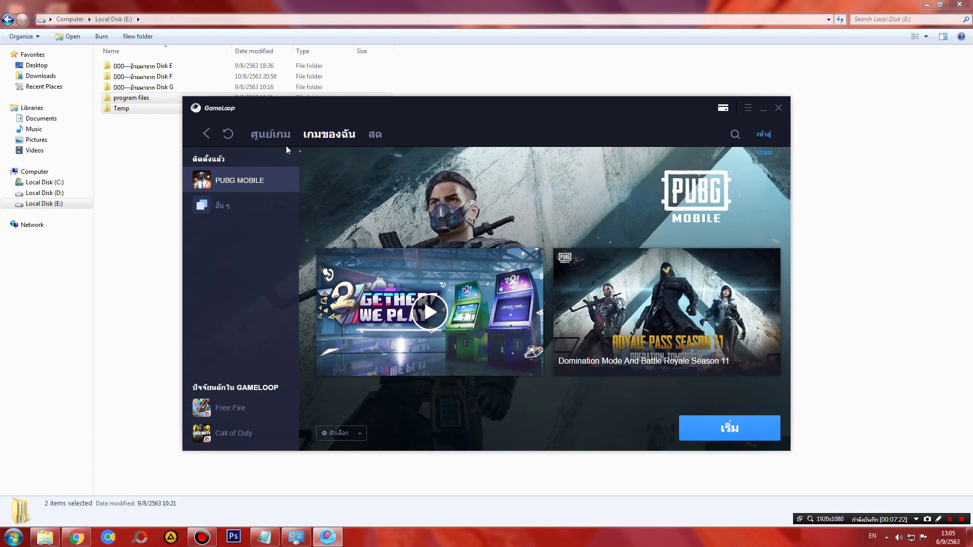
click(271, 134)
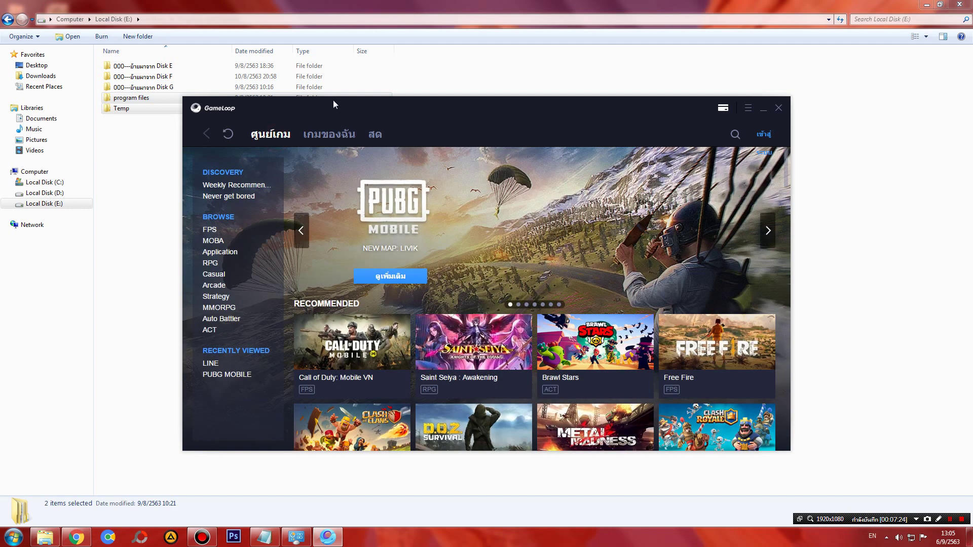
click(334, 134)
click(279, 142)
Step: View the game center's detail pages for PUBG MOBILE, Call of Duty and Free Fire, and return to the main page
click(588, 206)
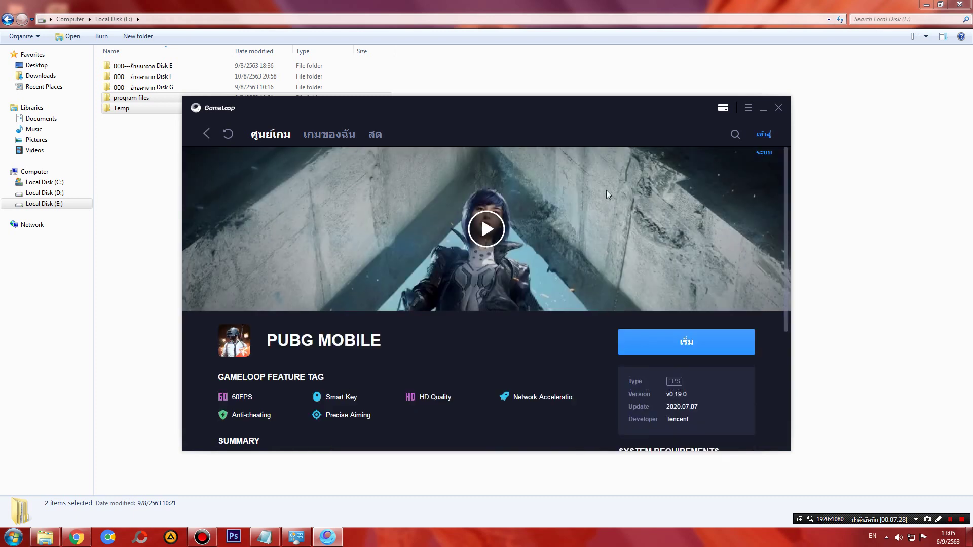
click(205, 133)
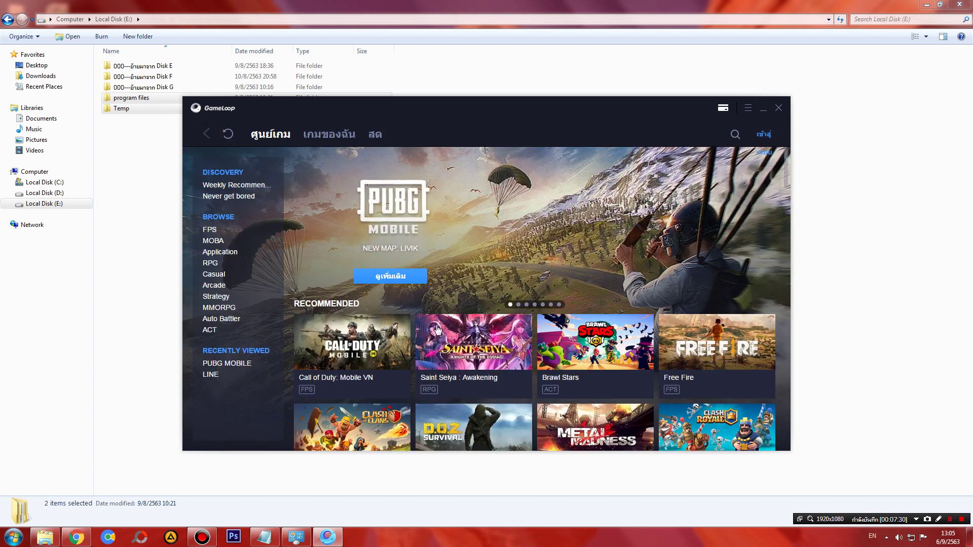
click(364, 335)
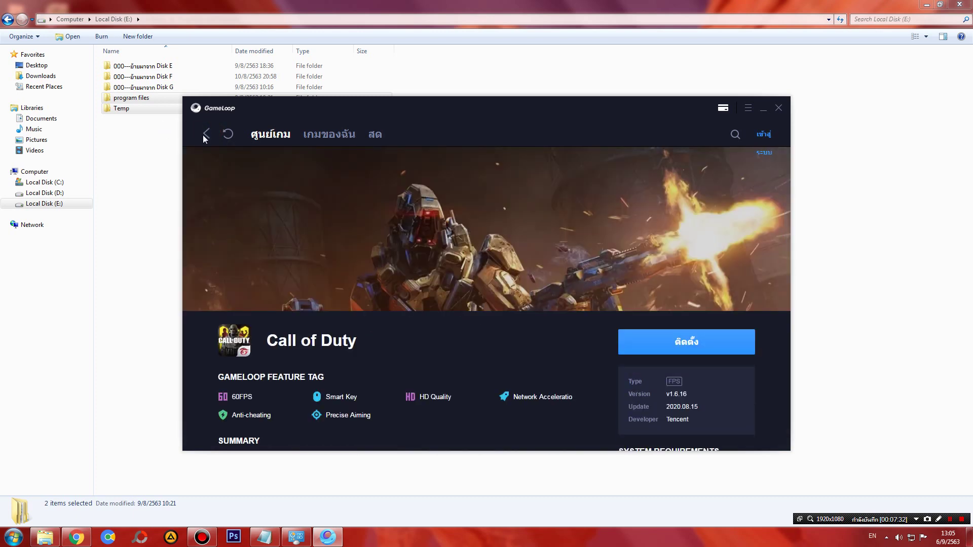
click(205, 134)
click(710, 349)
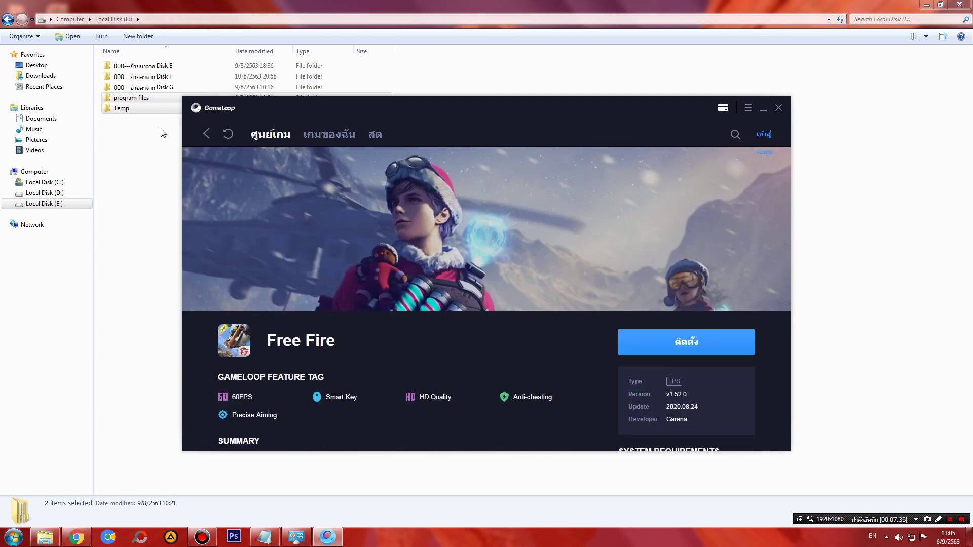
click(208, 135)
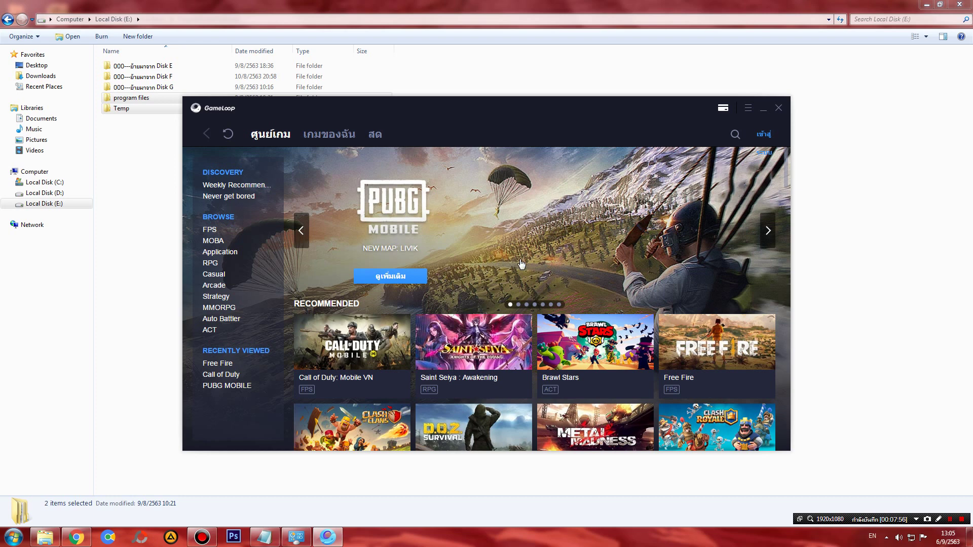
Step: Examine which games the installed games page lists against those offered in the game center, finishing on the game center
click(327, 134)
click(292, 134)
click(328, 133)
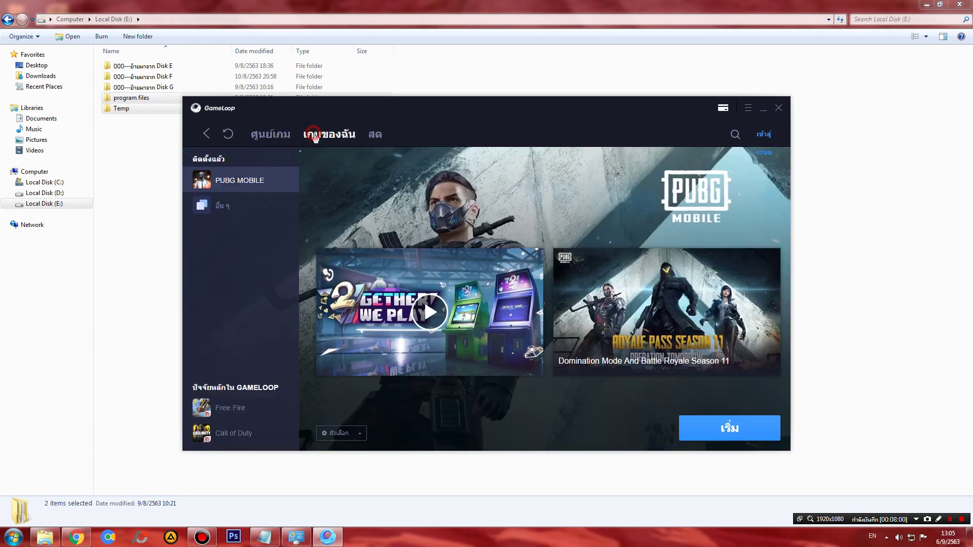
click(272, 137)
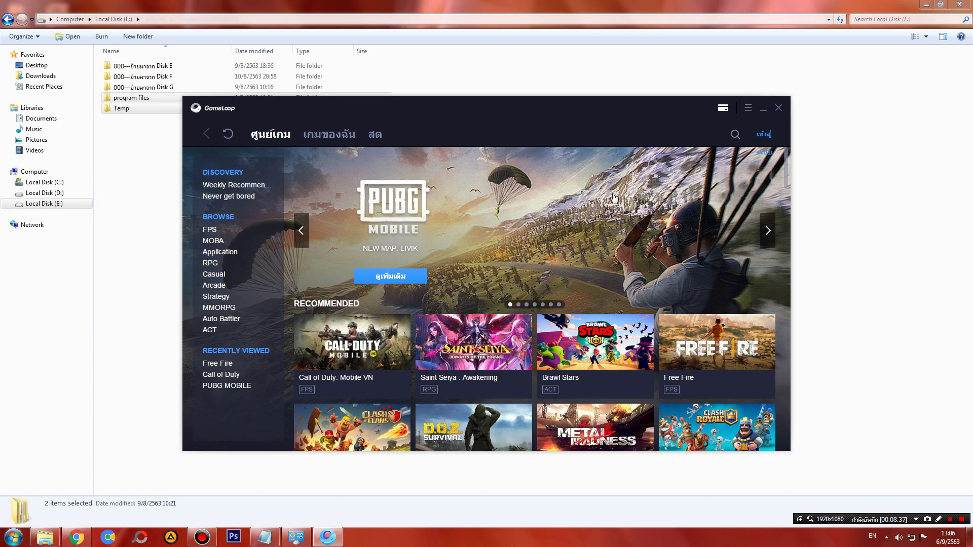
click(328, 135)
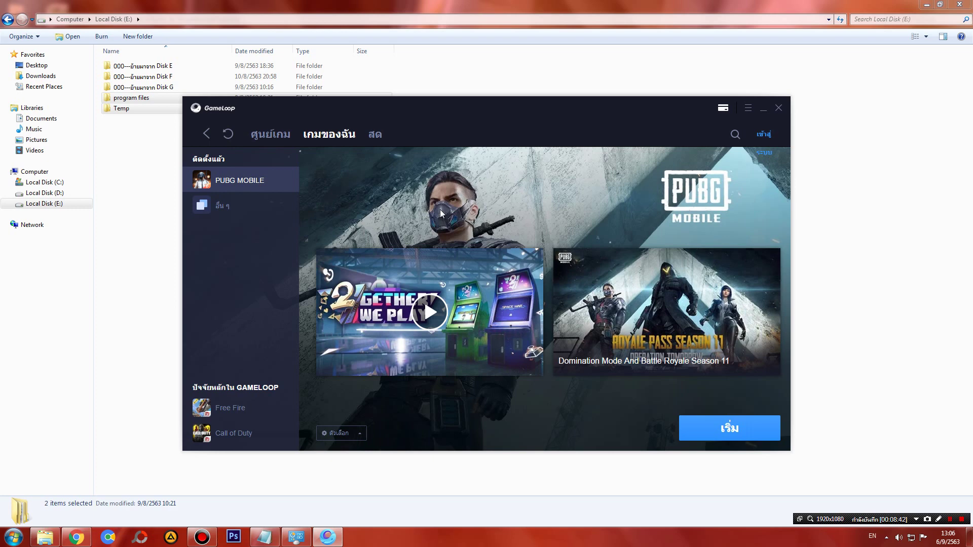
click(271, 138)
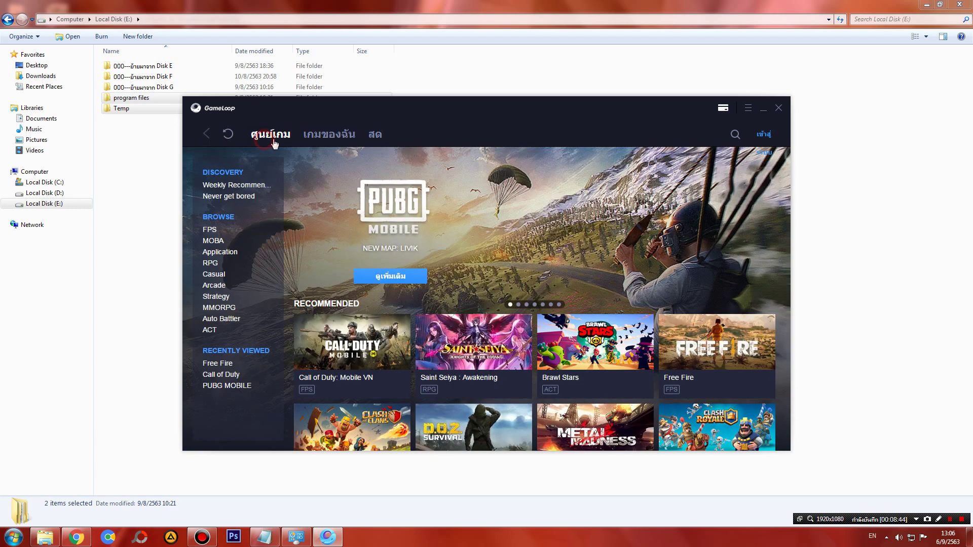
click(326, 135)
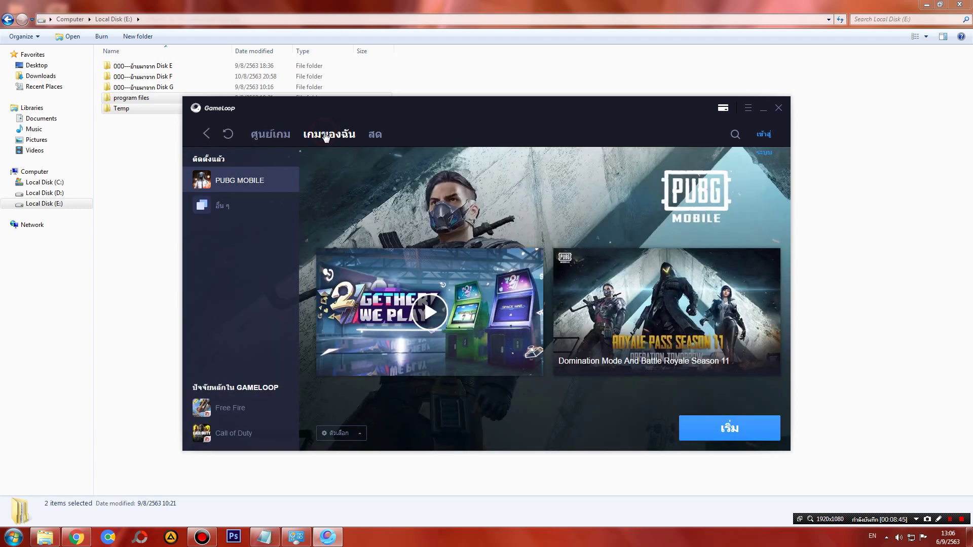
click(286, 137)
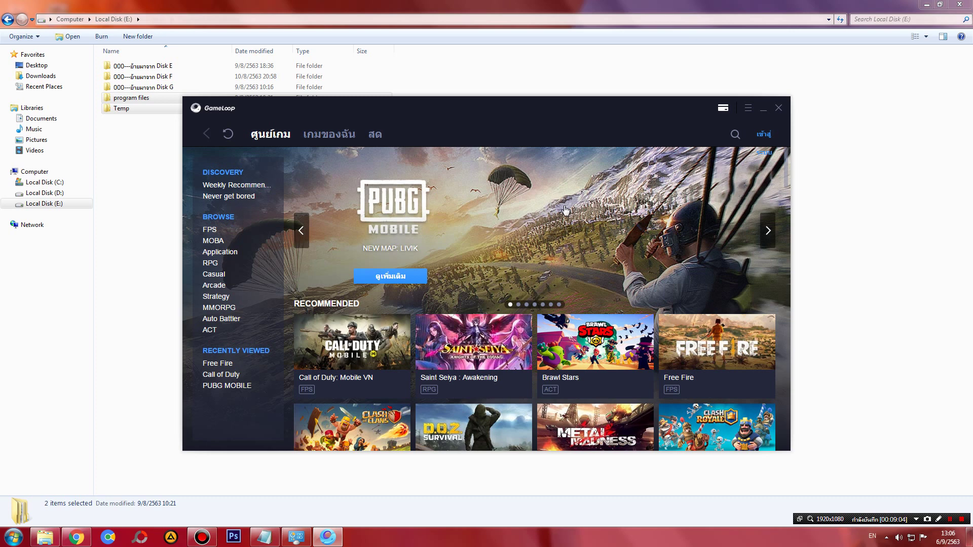
click(329, 134)
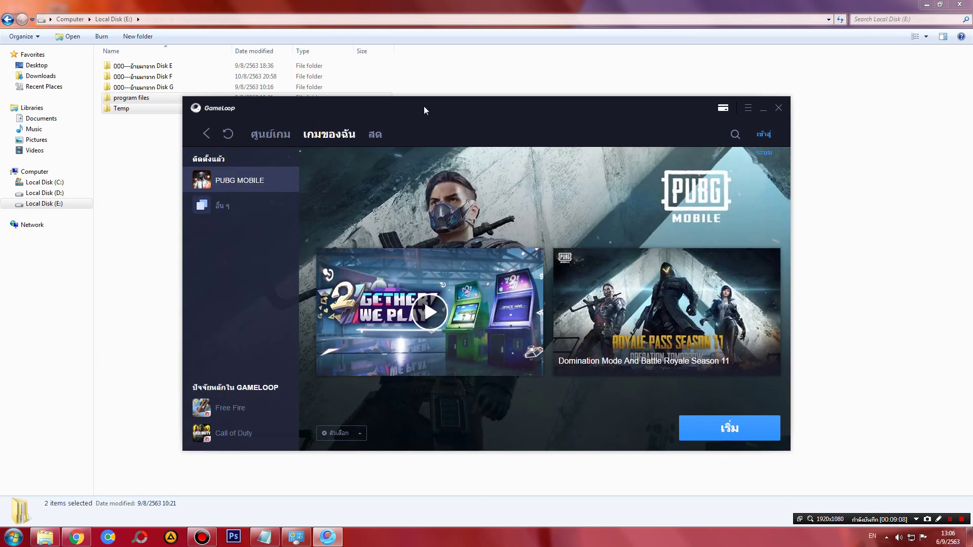
click(270, 134)
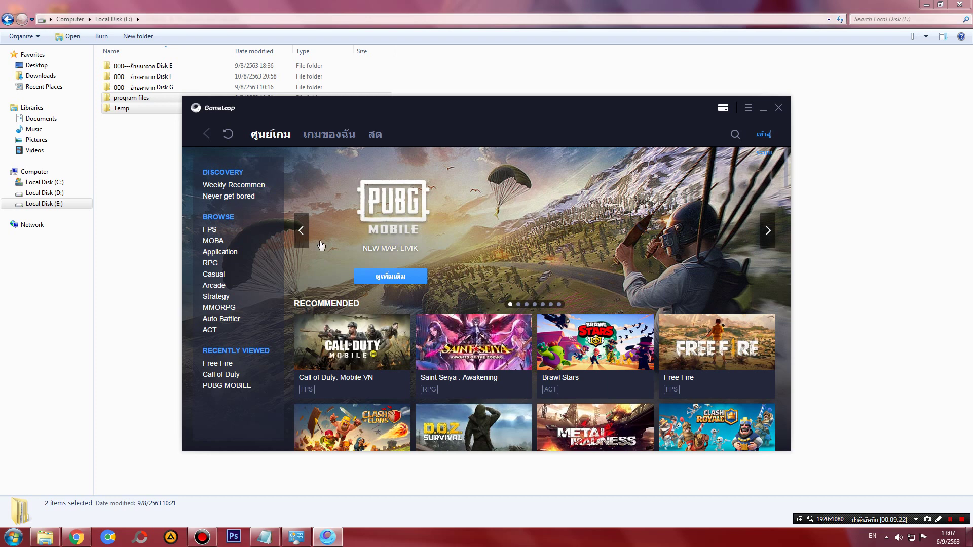
Step: Check the properties of the Temp folder and of the program files folder on Local Disk (E:)
click(133, 170)
click(125, 116)
right_click(125, 116)
right_click(114, 105)
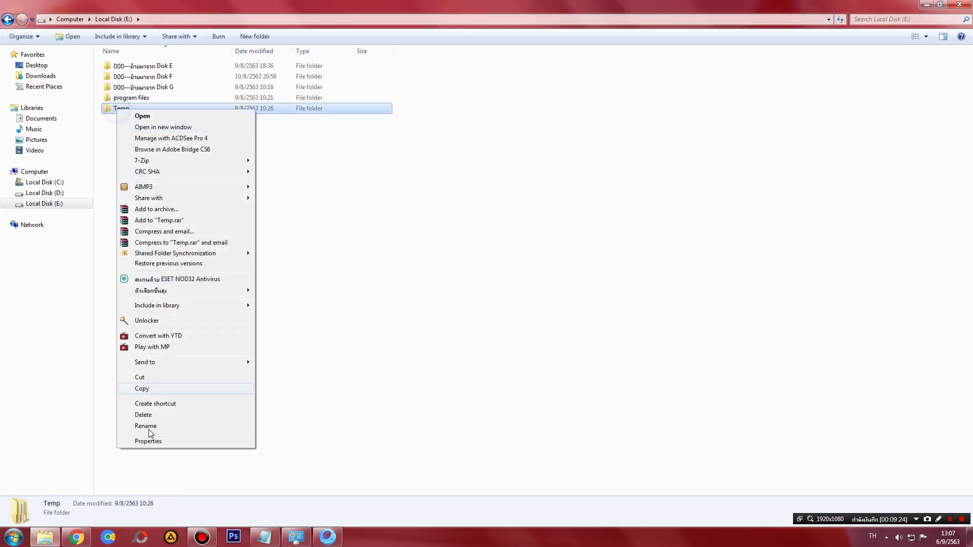
click(152, 439)
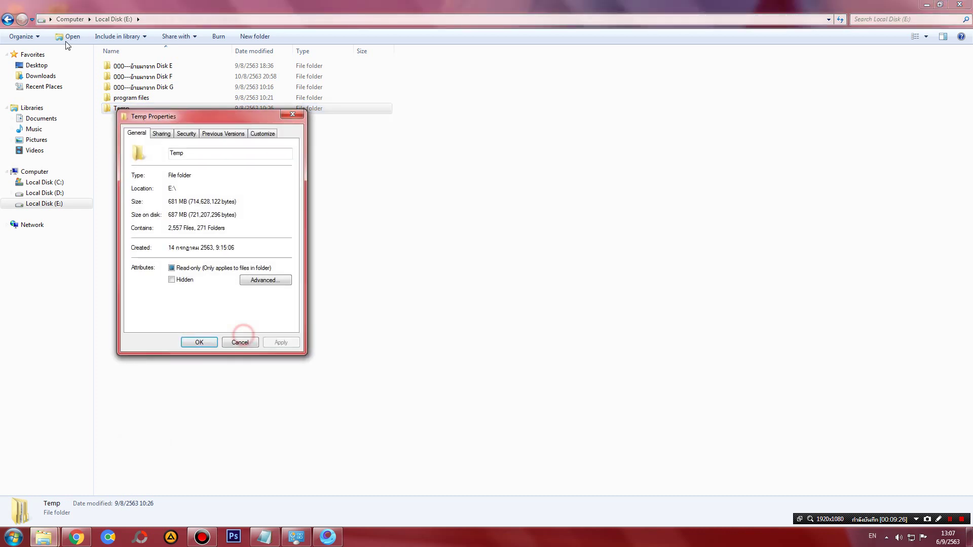
click(248, 342)
right_click(124, 97)
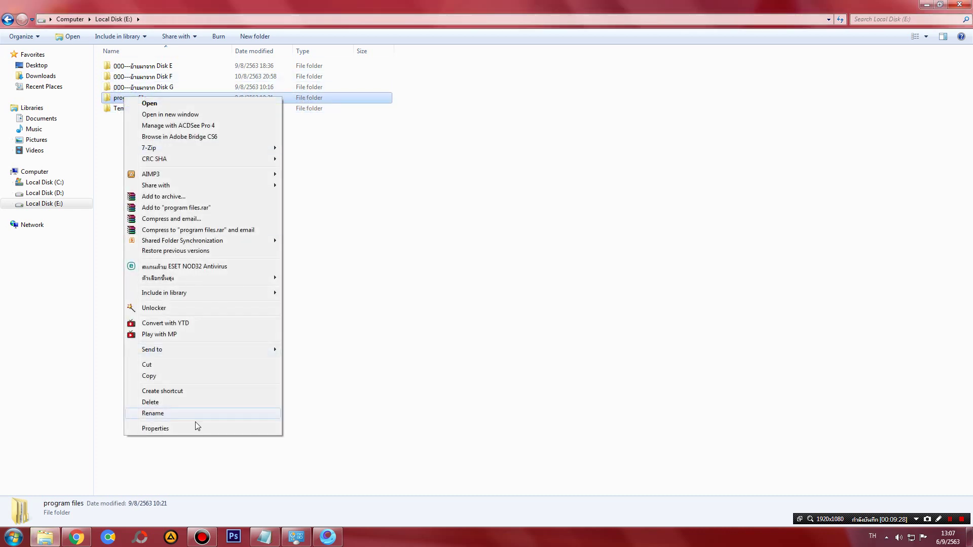
click(187, 428)
click(247, 330)
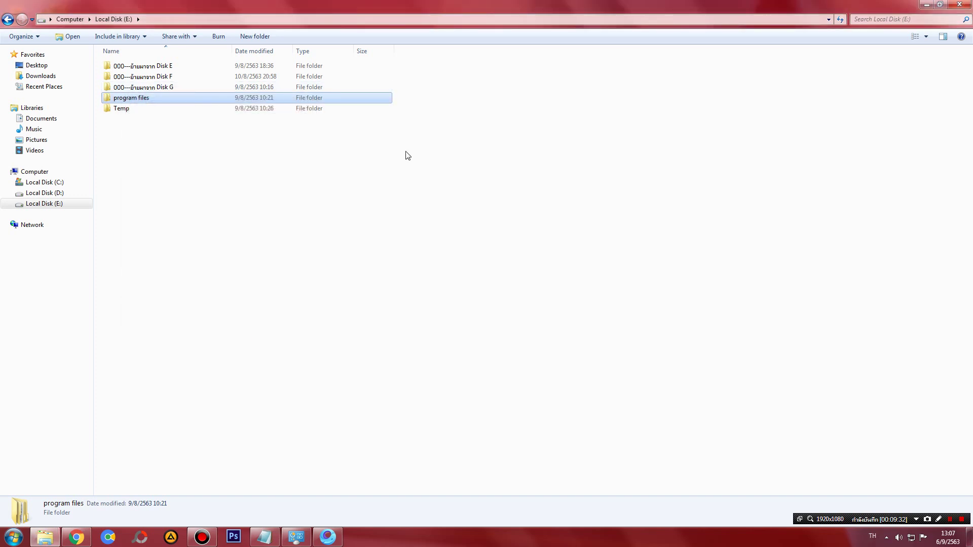
click(454, 329)
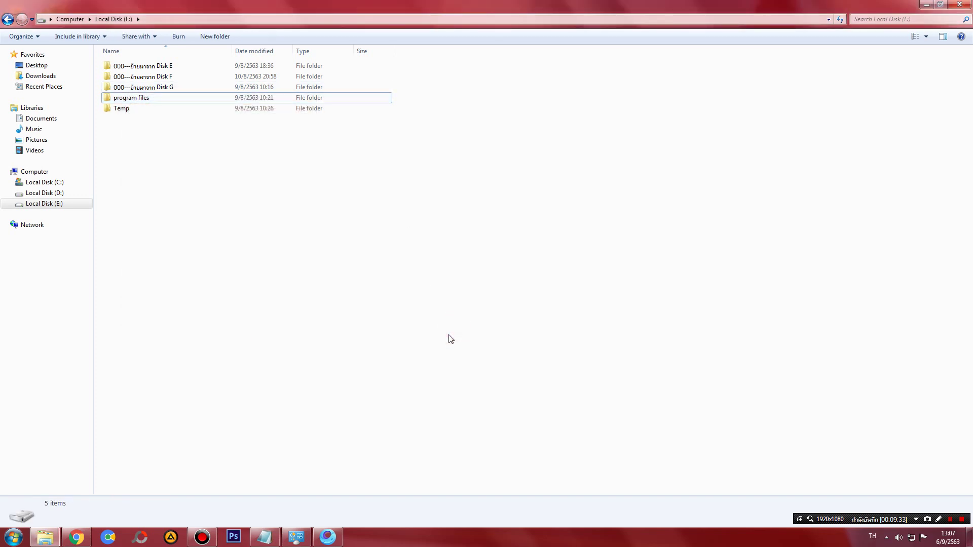
Step: Close GameLoop and start uninstalling it from the Programs and Features list, choosing uninstall instead of repair
click(327, 537)
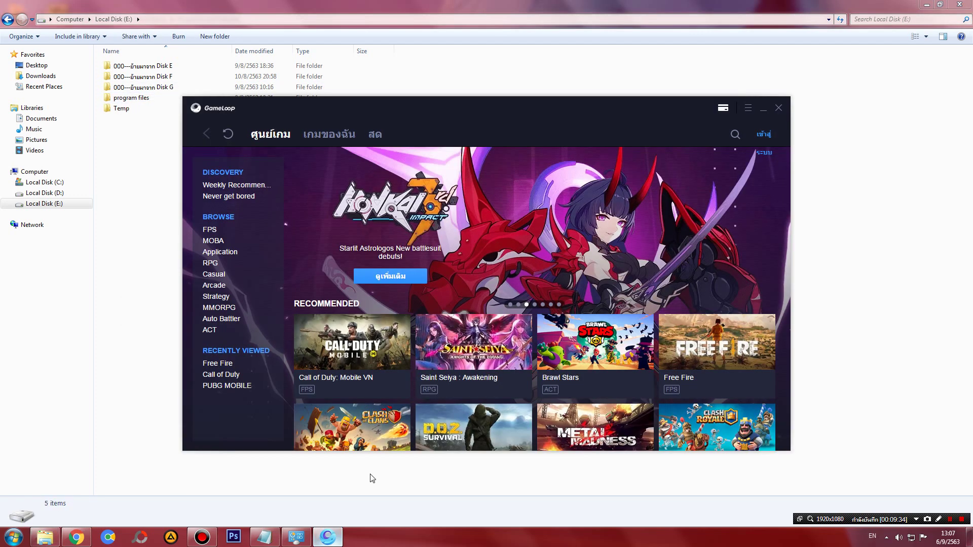
click(779, 109)
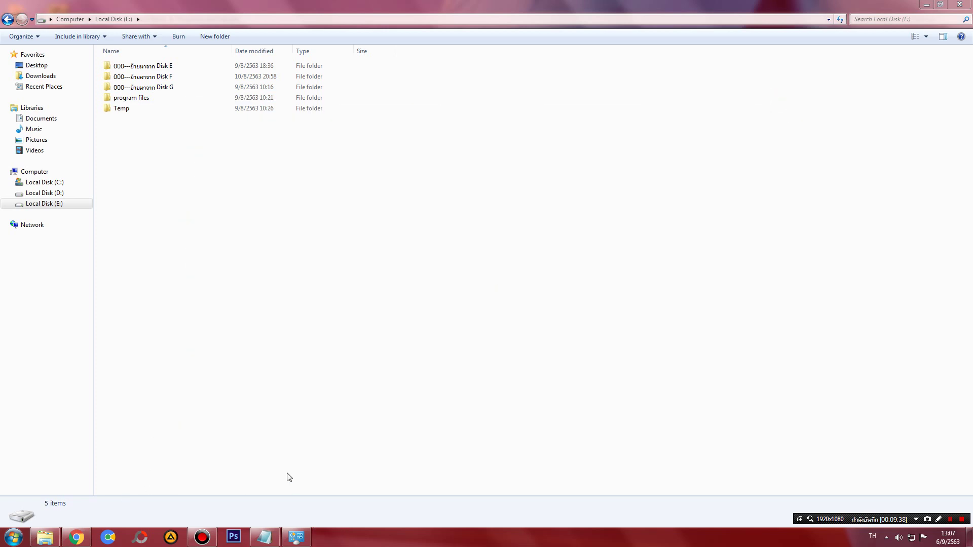
click(296, 537)
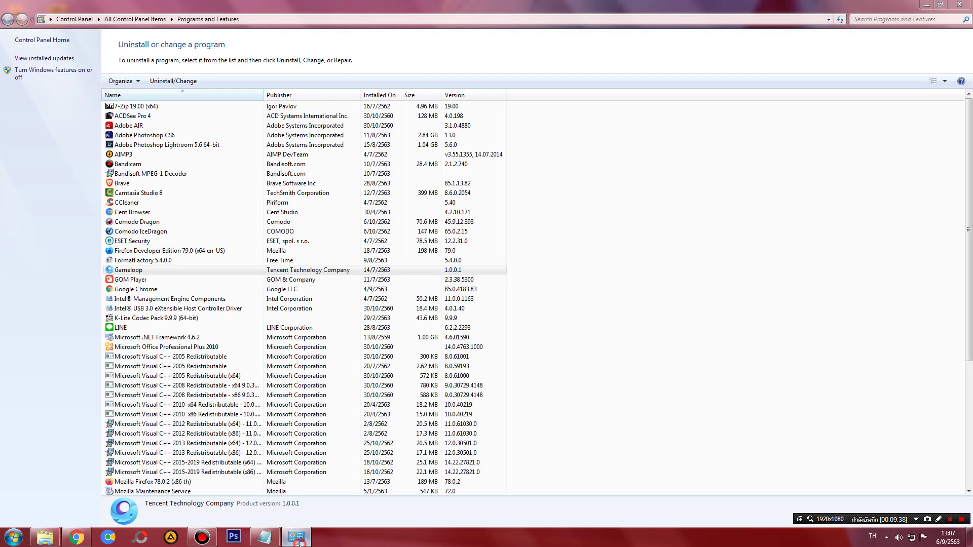
right_click(131, 274)
click(155, 279)
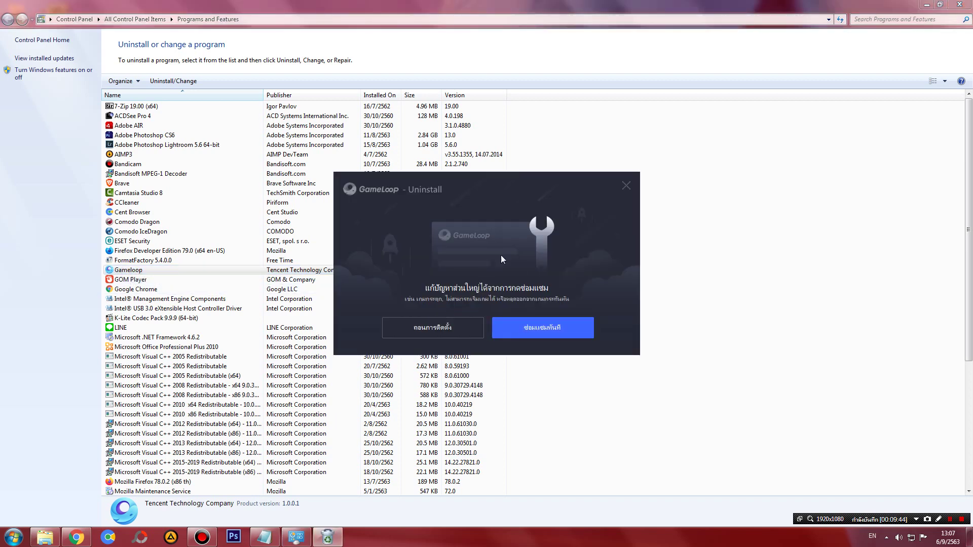
click(436, 328)
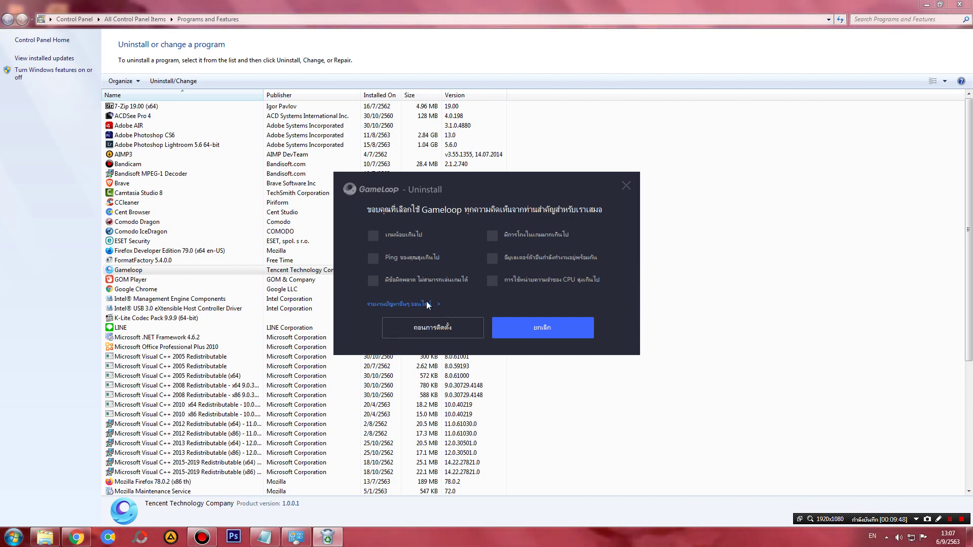
Step: Select all six feedback reasons in the GameLoop uninstaller and carry the uninstallation through to the end
mouse_move(470, 262)
mouse_down()
mouse_move(474, 225)
mouse_move(468, 276)
mouse_up()
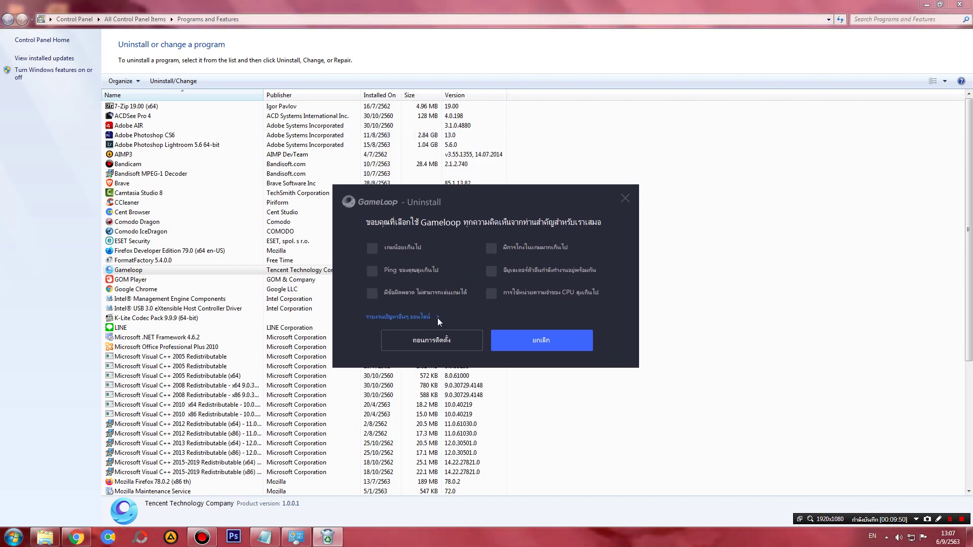
click(372, 271)
click(373, 248)
click(492, 293)
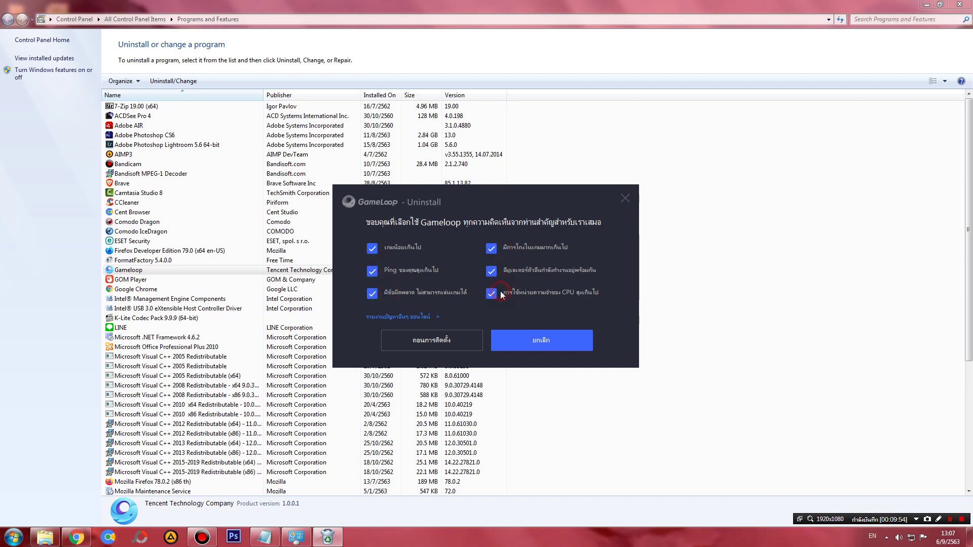
click(457, 346)
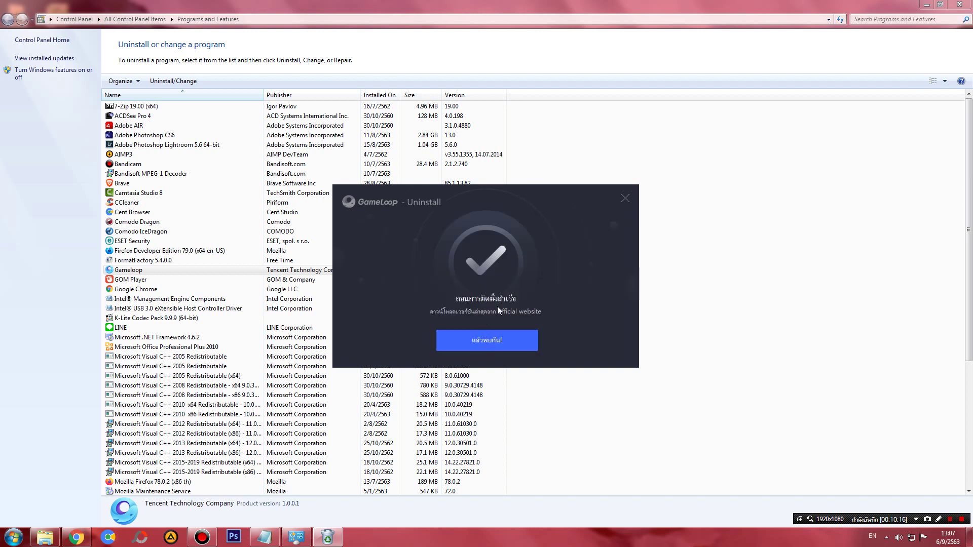
click(485, 346)
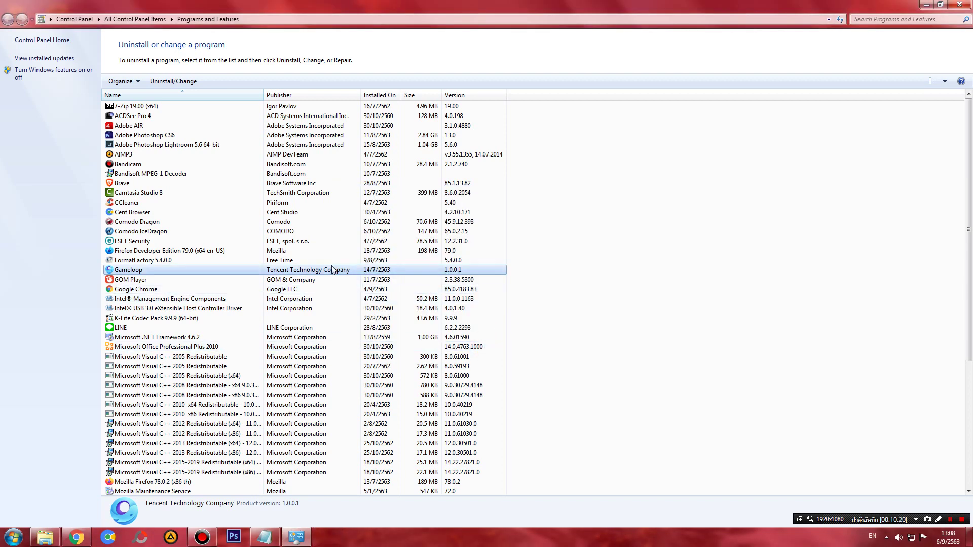
Step: Look inside program files on Local Disk (E:), and check the combined properties of the program files and Temp folders
click(45, 537)
double_click(130, 99)
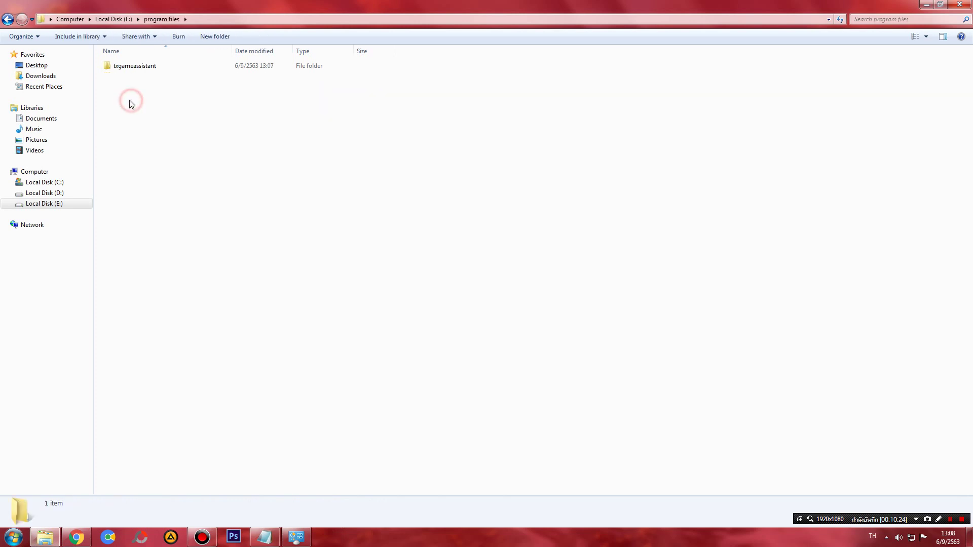
key(BackSpace)
click(133, 105)
ctrl+click(130, 98)
right_click(129, 99)
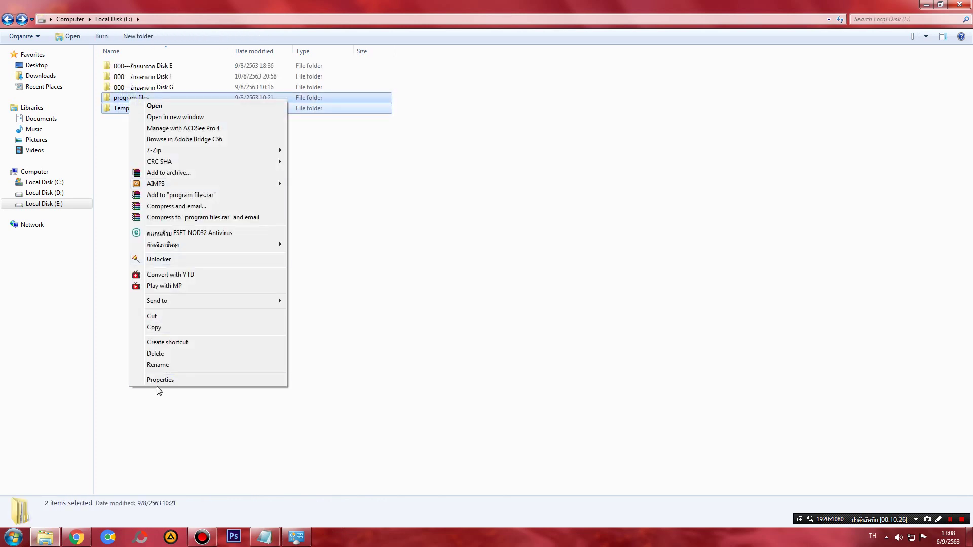
click(163, 379)
click(252, 320)
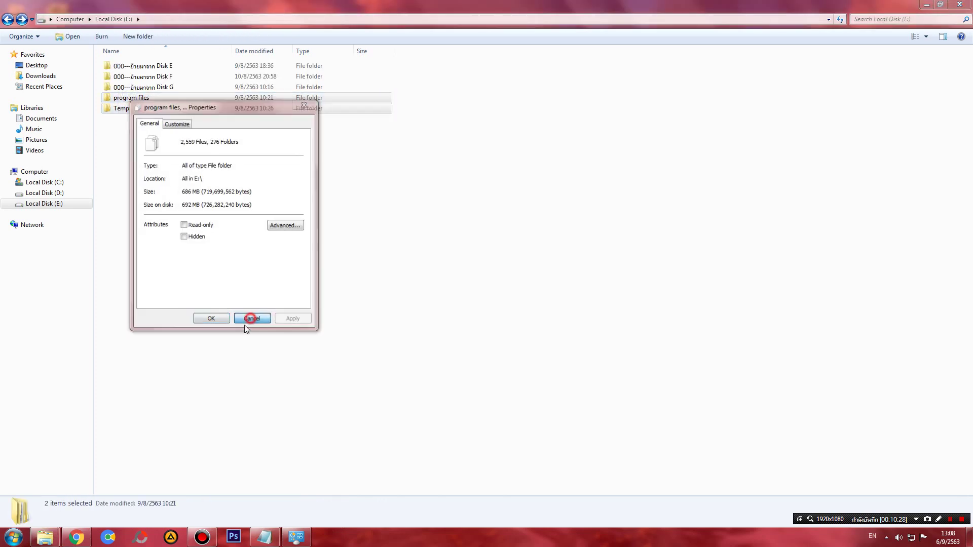
Step: Remove the leftover Gameloop entry from the Programs and Features list and close the window
click(60, 541)
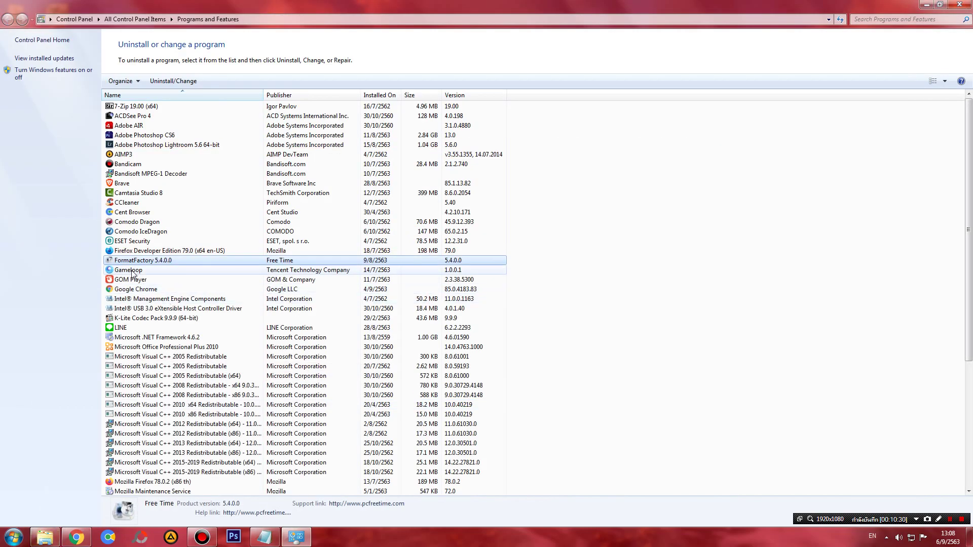
click(129, 270)
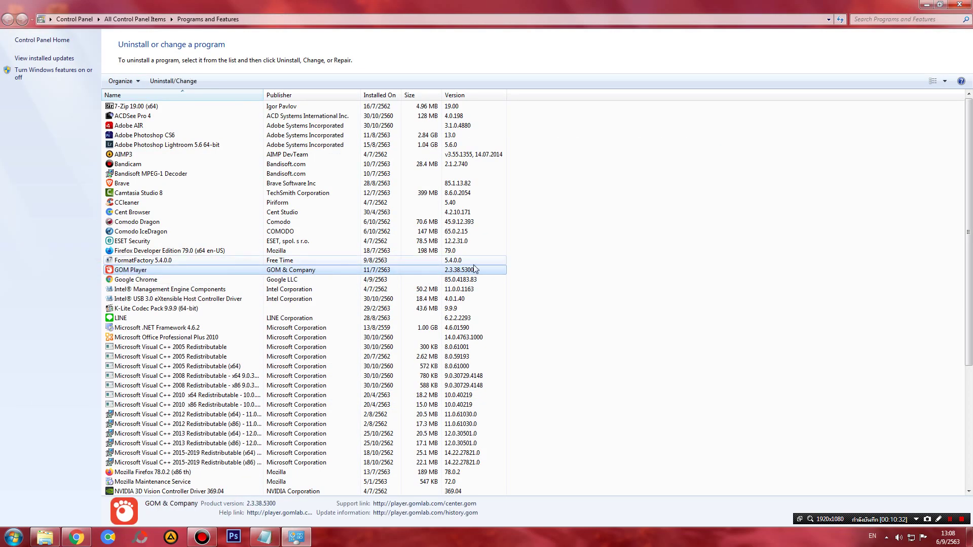
key(alt+F4)
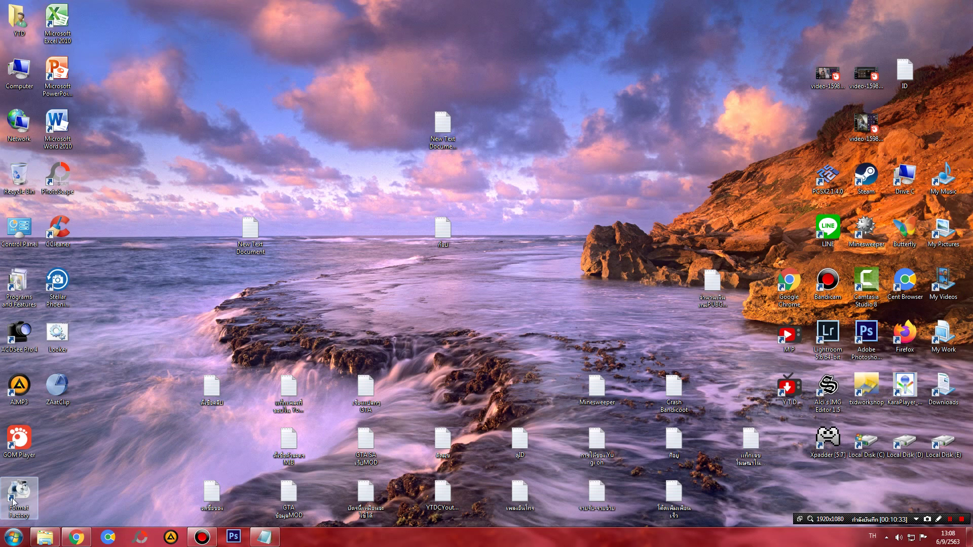
Step: Move the program files and Temp folders on Local Disk (E:) to the Recycle Bin and go back to the drive's contents
click(45, 537)
click(272, 289)
drag(213, 183, 156, 94)
key(Delete)
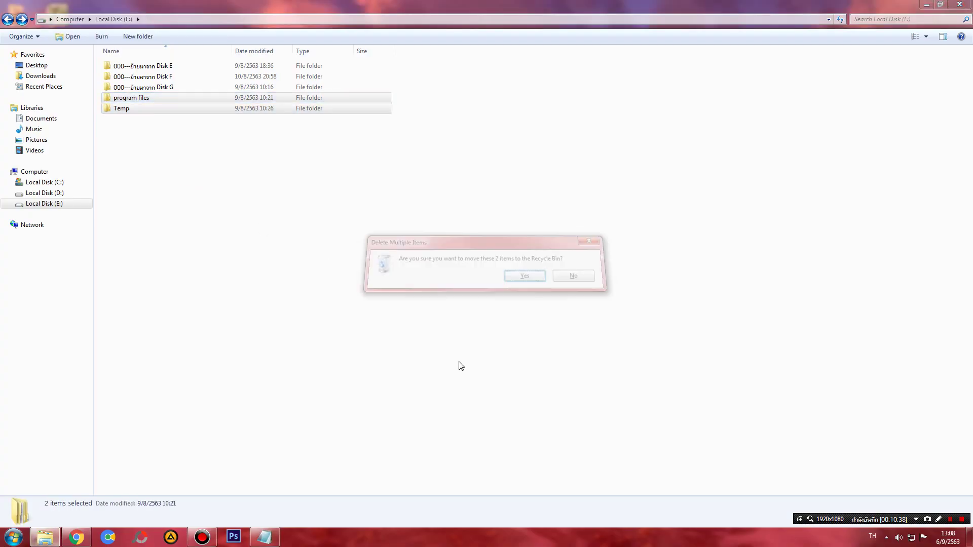
key(Return)
key(super+d)
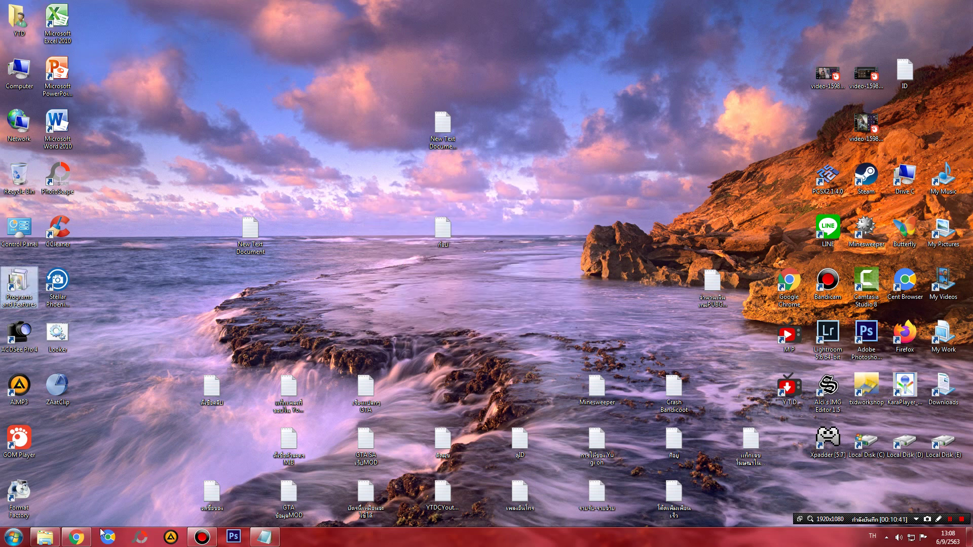
click(45, 537)
click(551, 318)
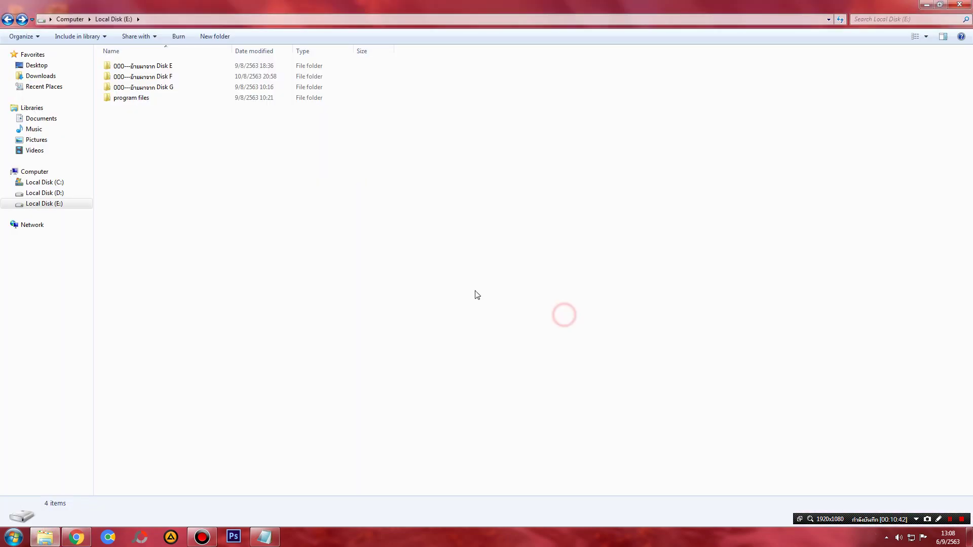
Step: Run Unlocker on the program files folder with the unlock-all option and try to delete the folder again
double_click(126, 98)
key(BackSpace)
right_click(127, 101)
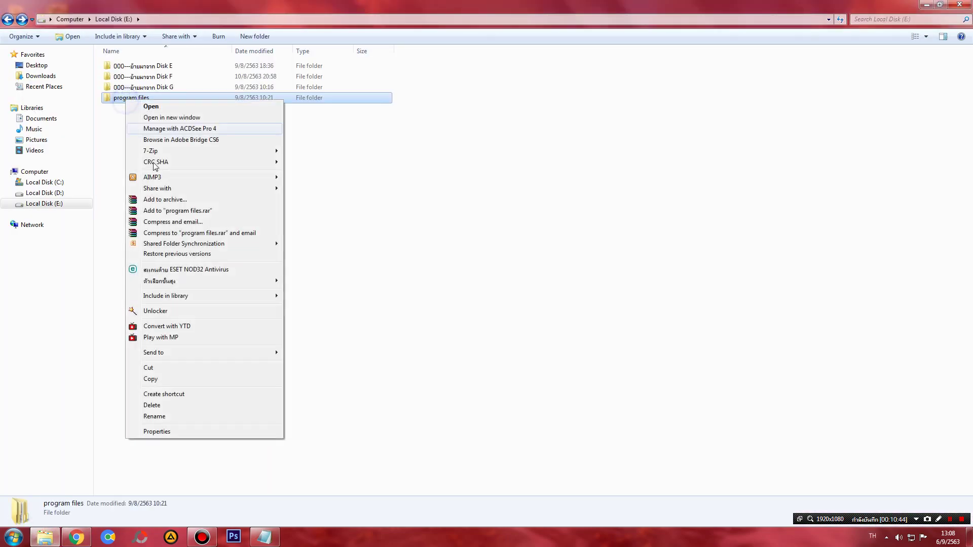
click(150, 313)
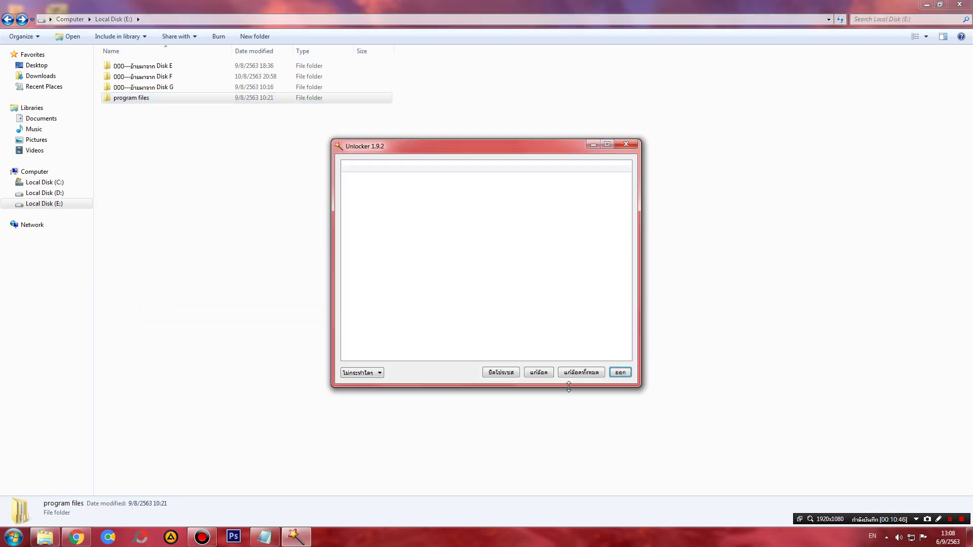
click(580, 377)
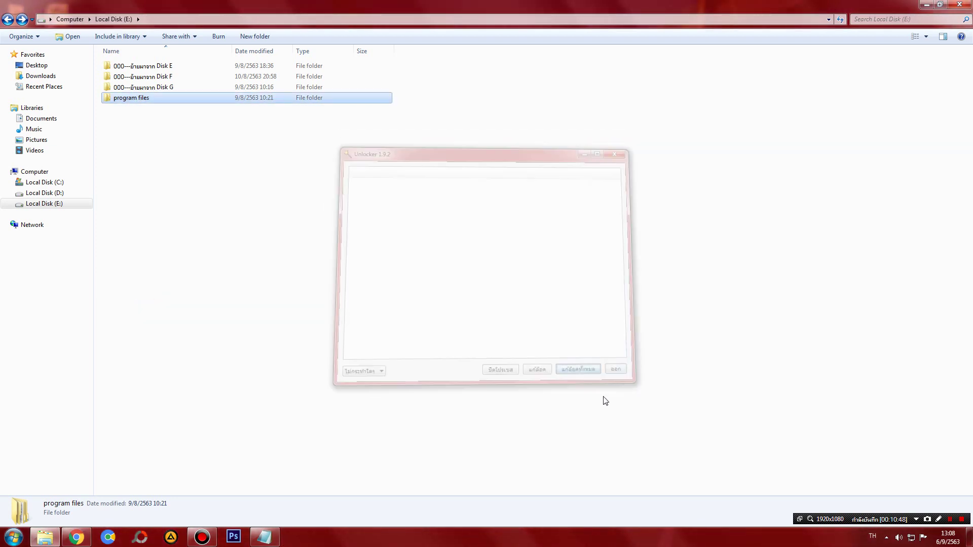
key(Delete)
key(Return)
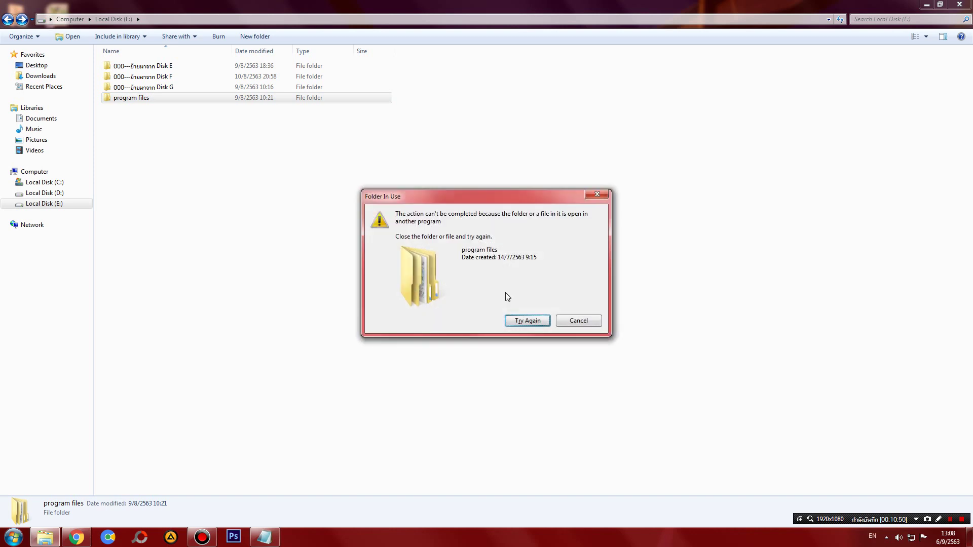
click(569, 326)
Step: Delete the syzs_dl_svr text document from program files > txgameassistant > appmarket > DL
double_click(157, 98)
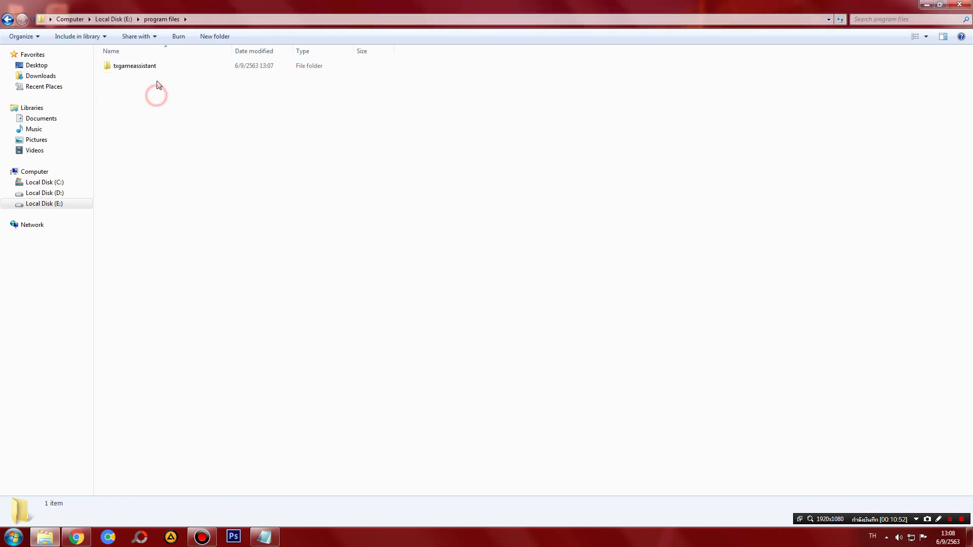
double_click(157, 72)
double_click(150, 68)
double_click(152, 69)
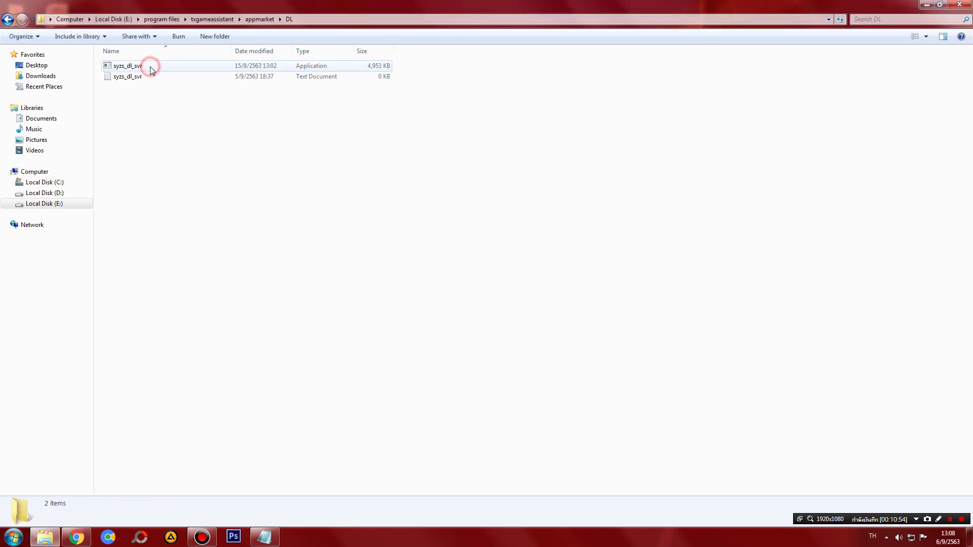
drag(161, 103, 131, 80)
key(Delete)
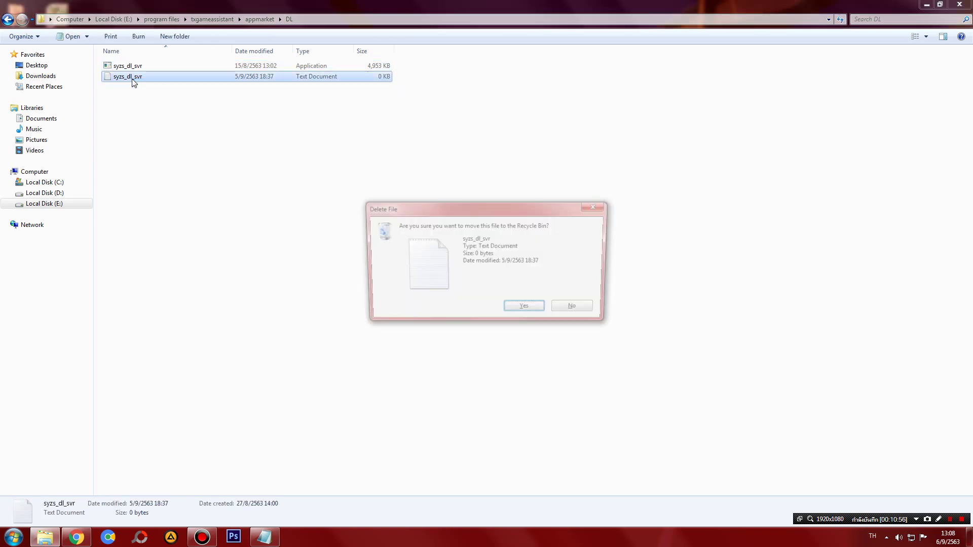
key(Return)
Step: Have Unlocker delete the syzs_dl_svr application after the next restart, and return to Local Disk (E:)
right_click(121, 72)
click(137, 258)
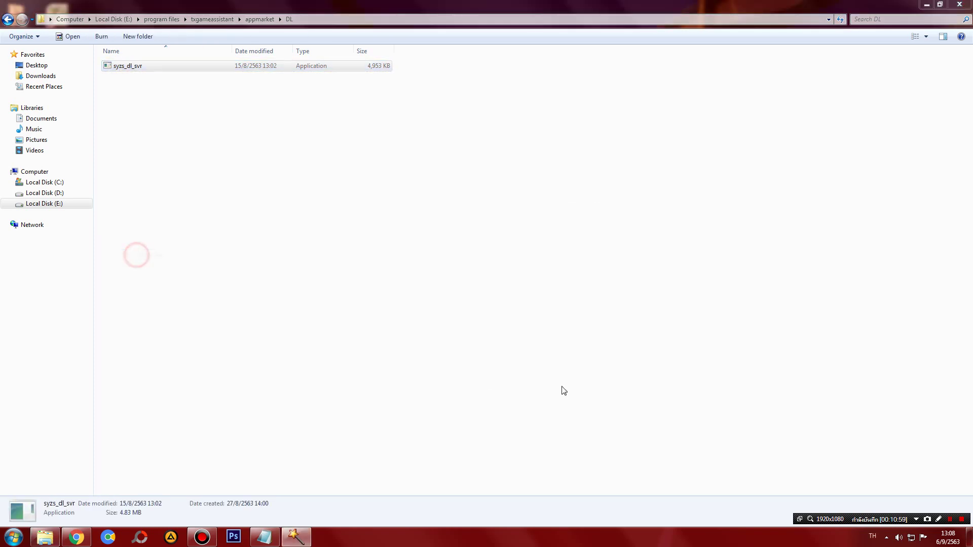
click(442, 292)
click(412, 307)
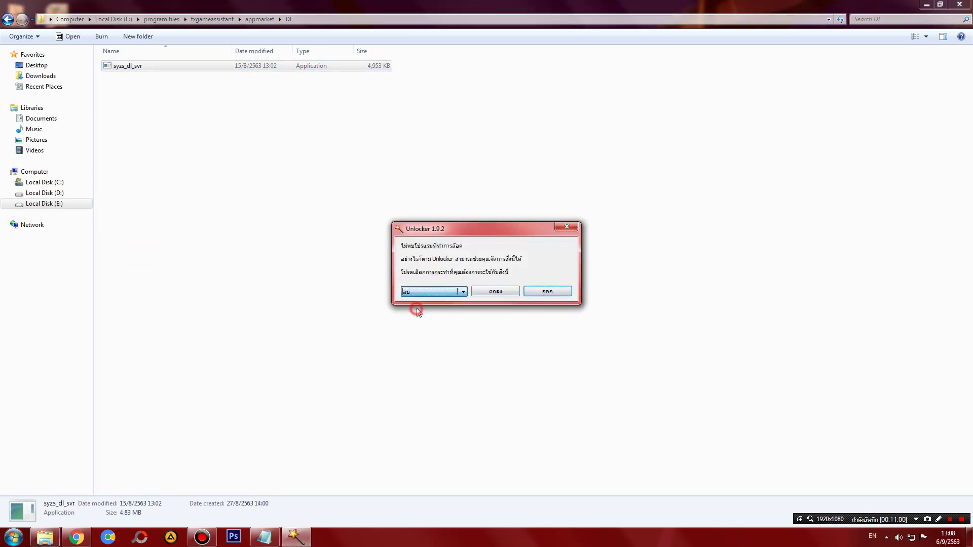
click(504, 295)
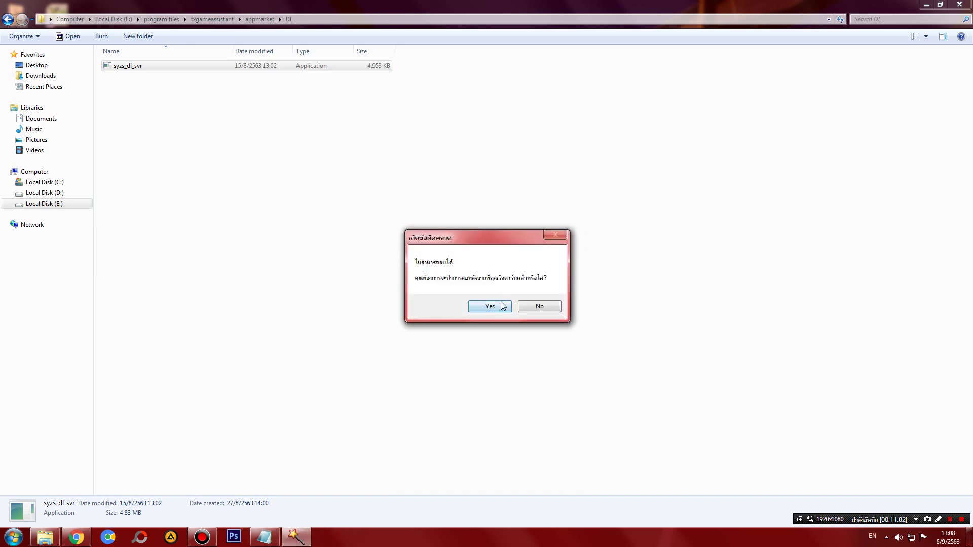
click(504, 306)
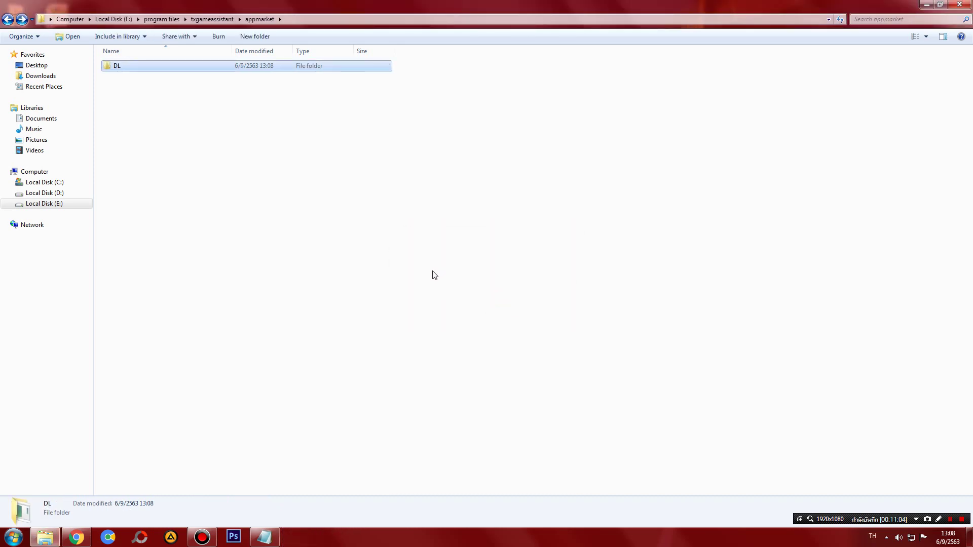
key(BackSpace)
key(BackSpace)
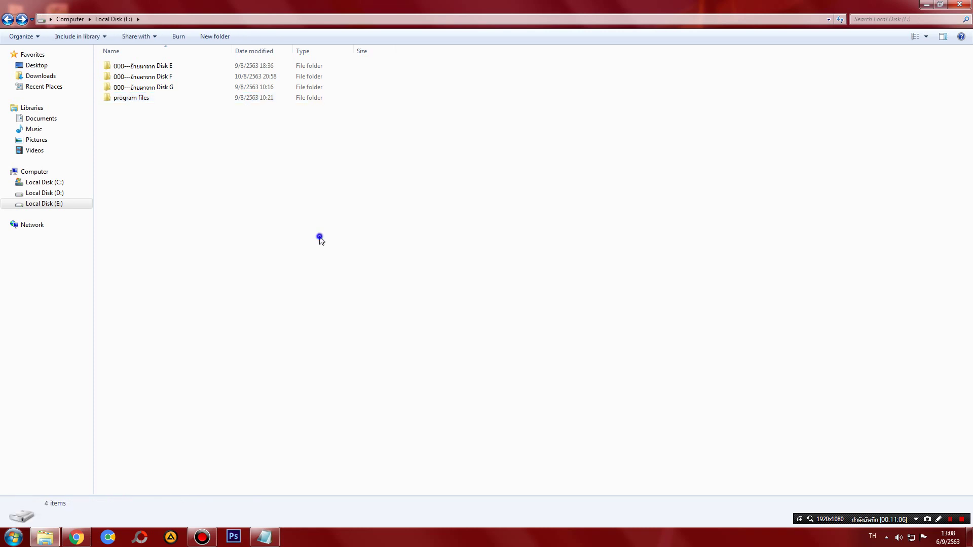
Step: Close the Local Disk (E:) window and refresh the desktop
right_click(319, 237)
click(360, 280)
click(208, 538)
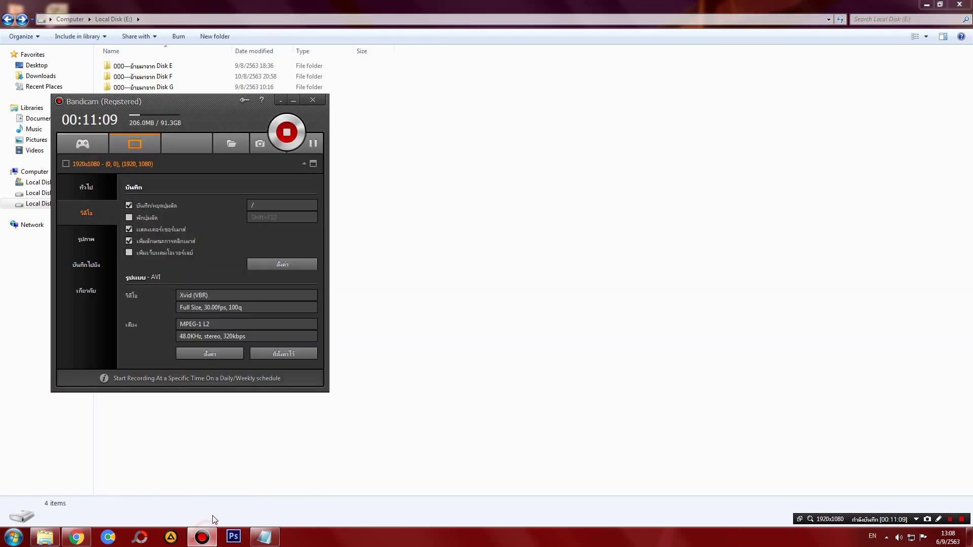
click(341, 419)
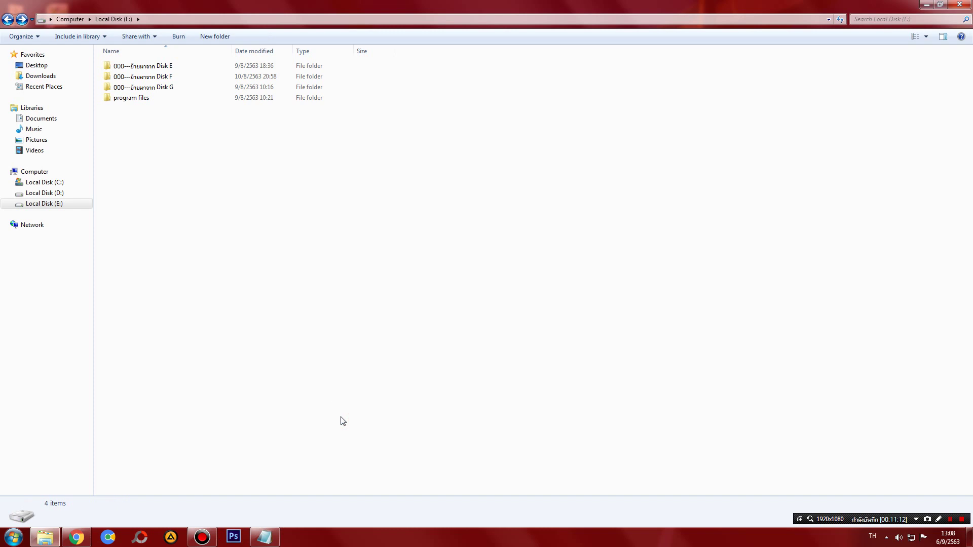
key(alt+F4)
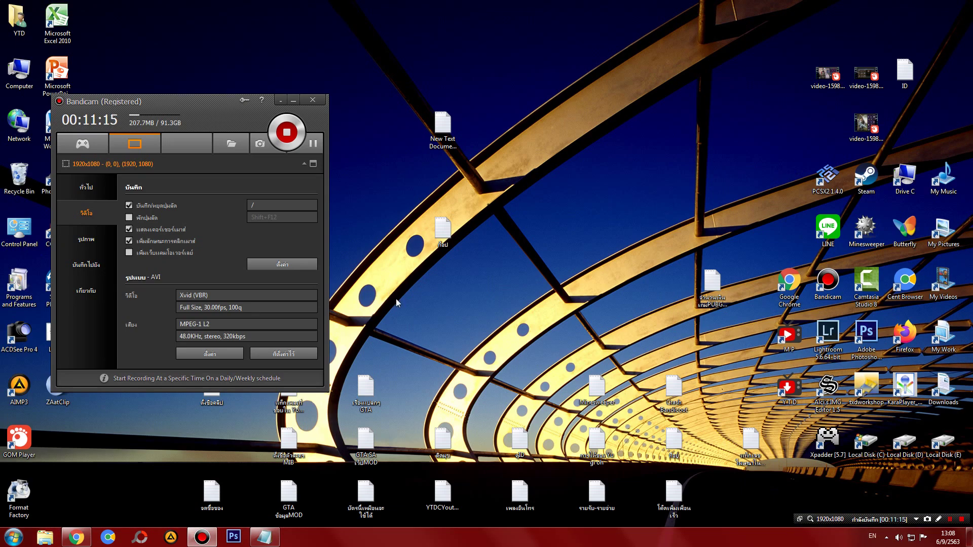
right_click(489, 266)
click(511, 297)
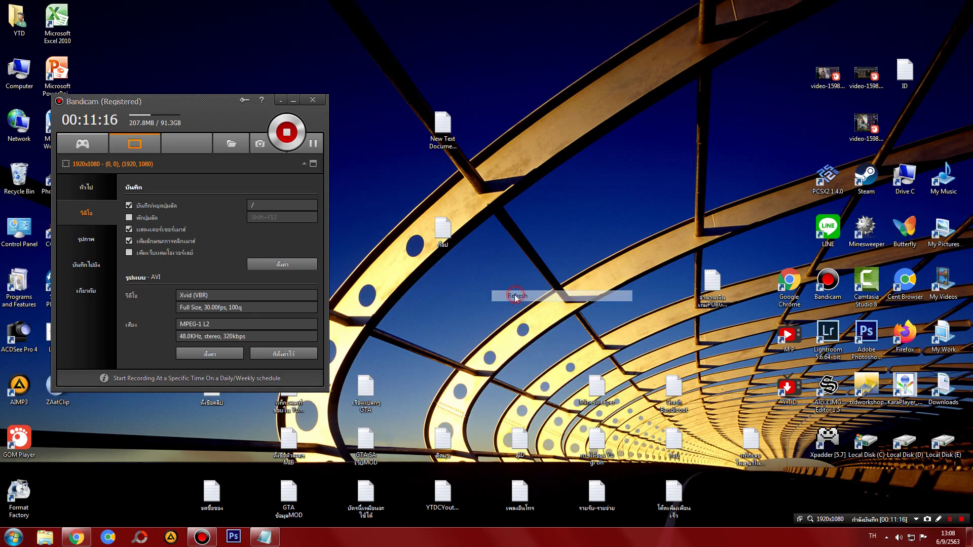
Step: Permanently delete all items in the Recycle Bin and close its window
double_click(4, 181)
drag(376, 176, 546, 243)
key(ctrl+a)
key(Delete)
key(Return)
key(alt+F4)
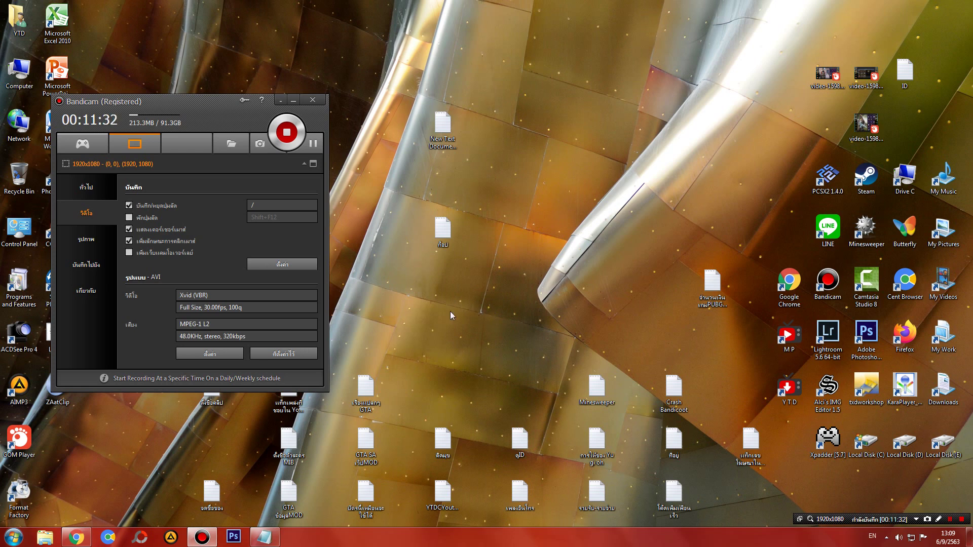
Step: Switch to Chrome to show the YTD YouTube channel page and briefly view the PUBG MOBILE clip list in Notepad
click(76, 537)
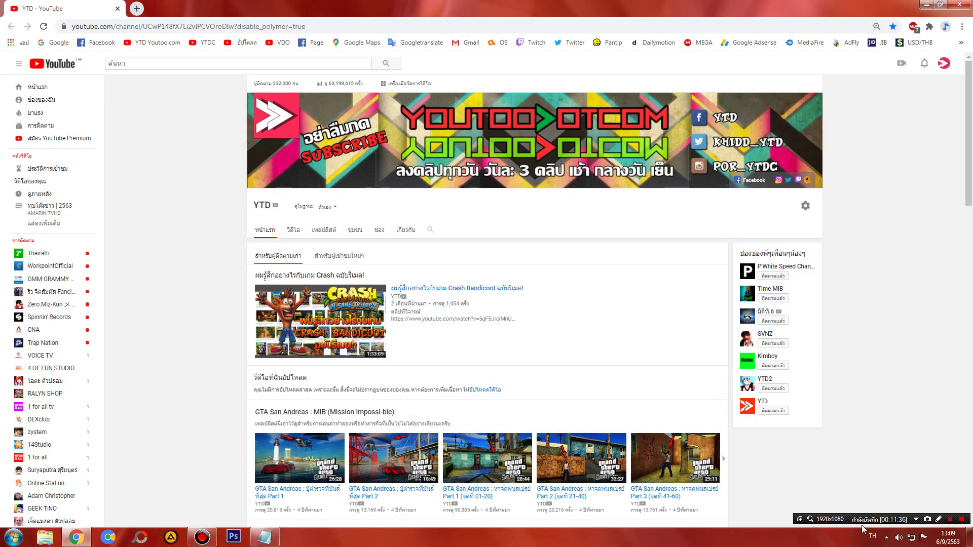
key(grave)
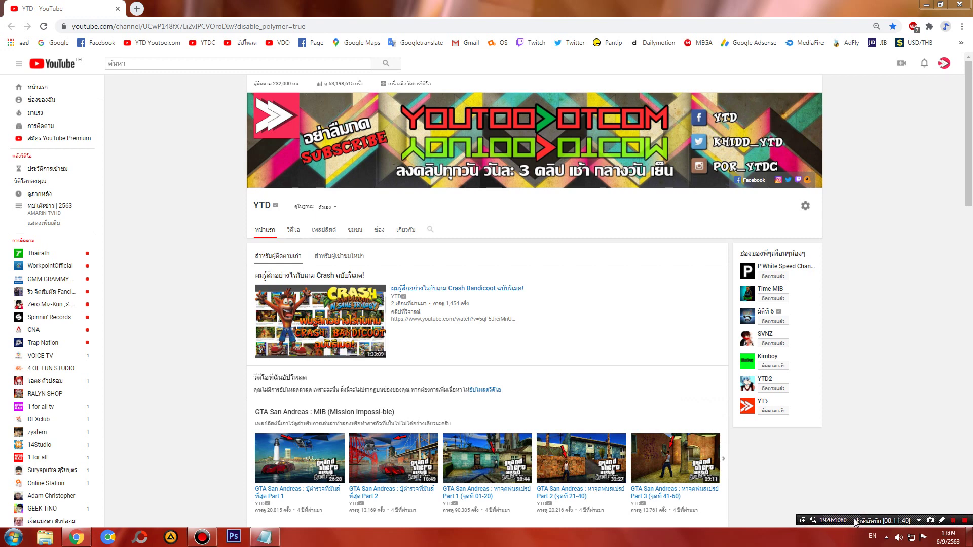
key(grave)
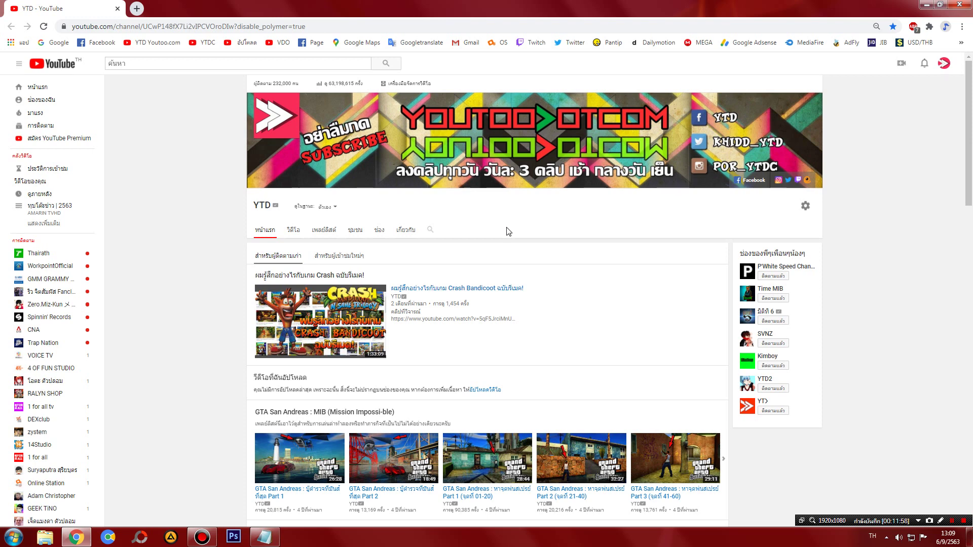
click(264, 536)
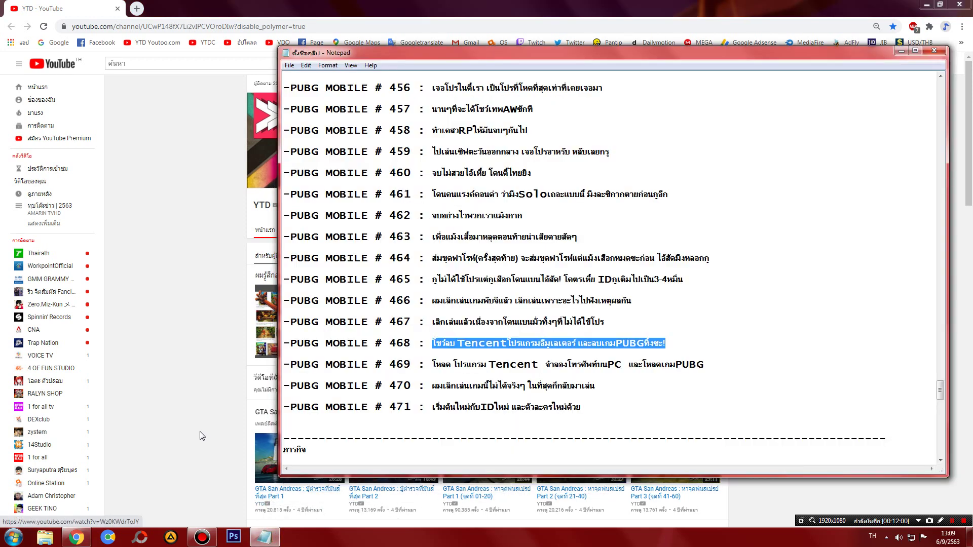
click(185, 433)
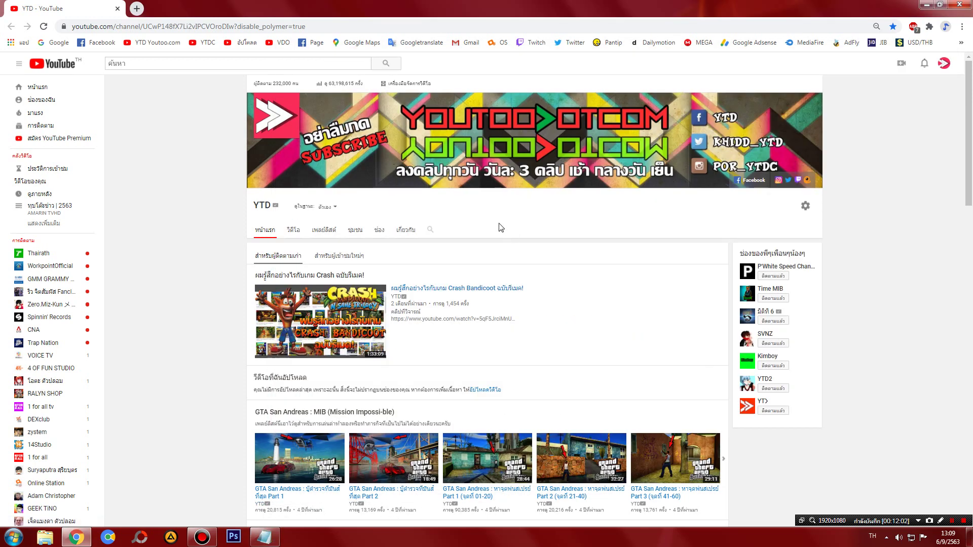